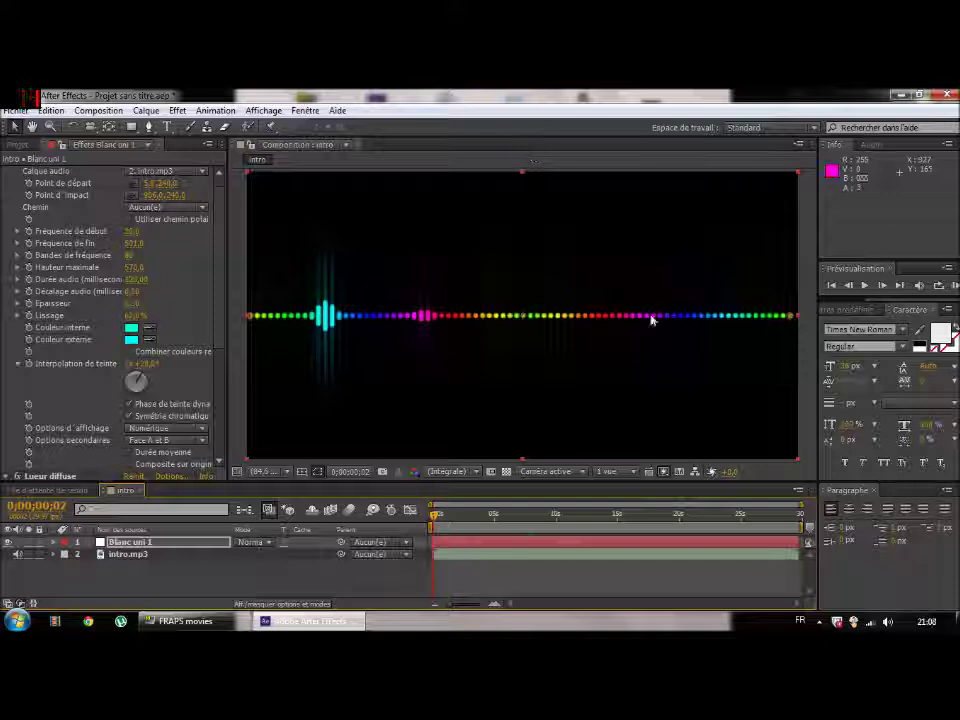
Step: Create a new project without saving the changes to the current one
{"action": "left_click_drag", "start_coordinate": [435, 514], "coordinate": [465, 518]}
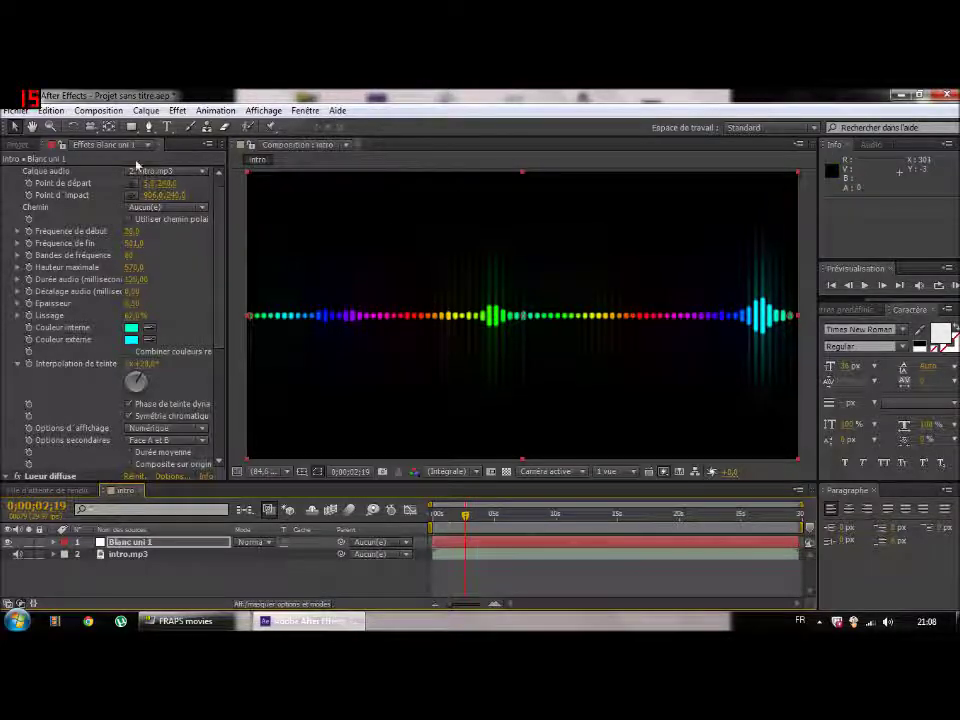
{"action": "left_click", "coordinate": [15, 111]}
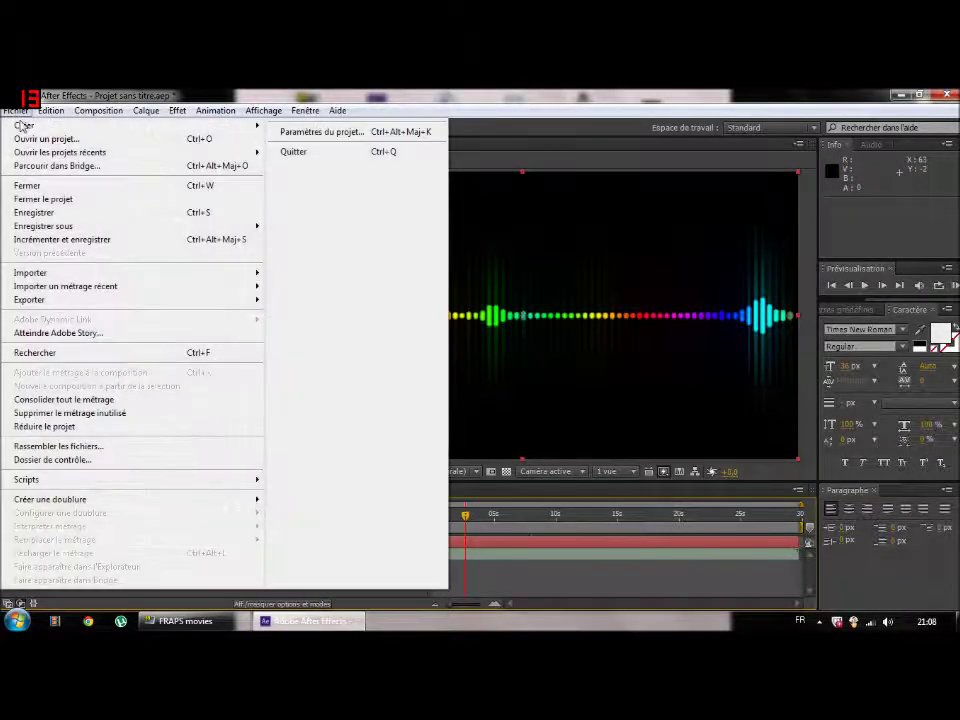
{"action": "mouse_move", "coordinate": [195, 128]}
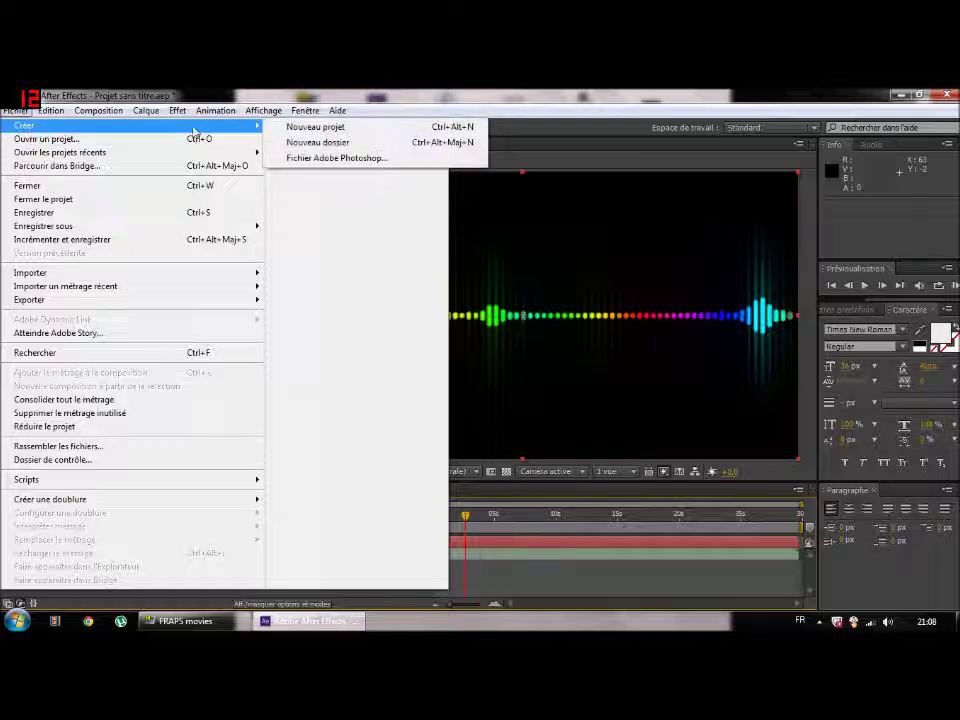
{"action": "left_click", "coordinate": [313, 127]}
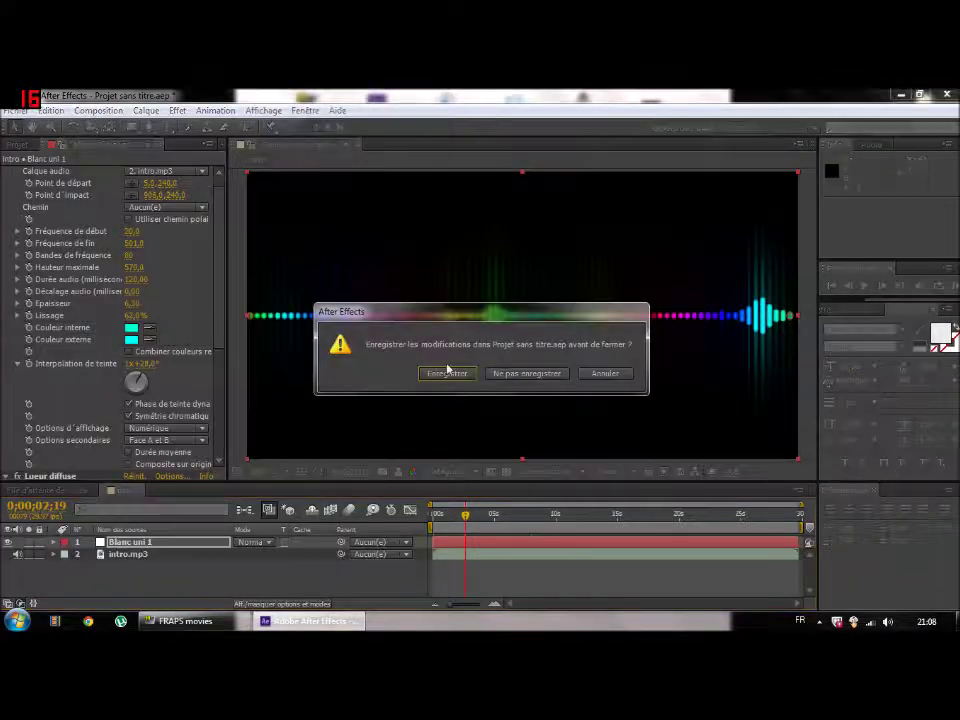
{"action": "left_click", "coordinate": [502, 373]}
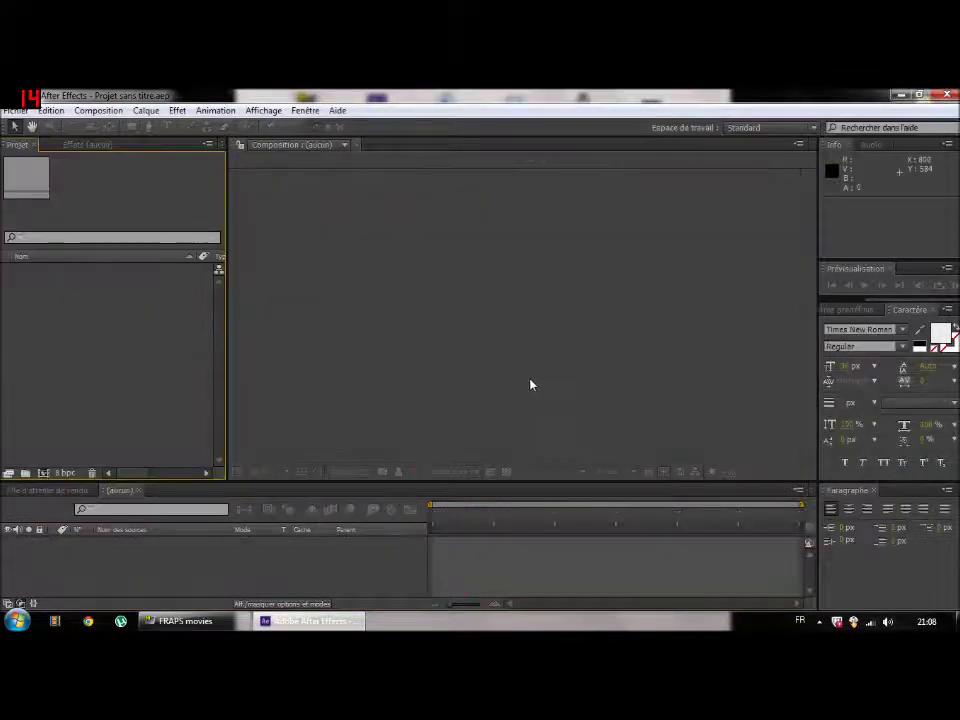
Step: Import the audio file intro.mp3 from the desktop folder into the empty project
{"action": "left_click", "coordinate": [918, 95]}
{"action": "double_click", "coordinate": [925, 113]}
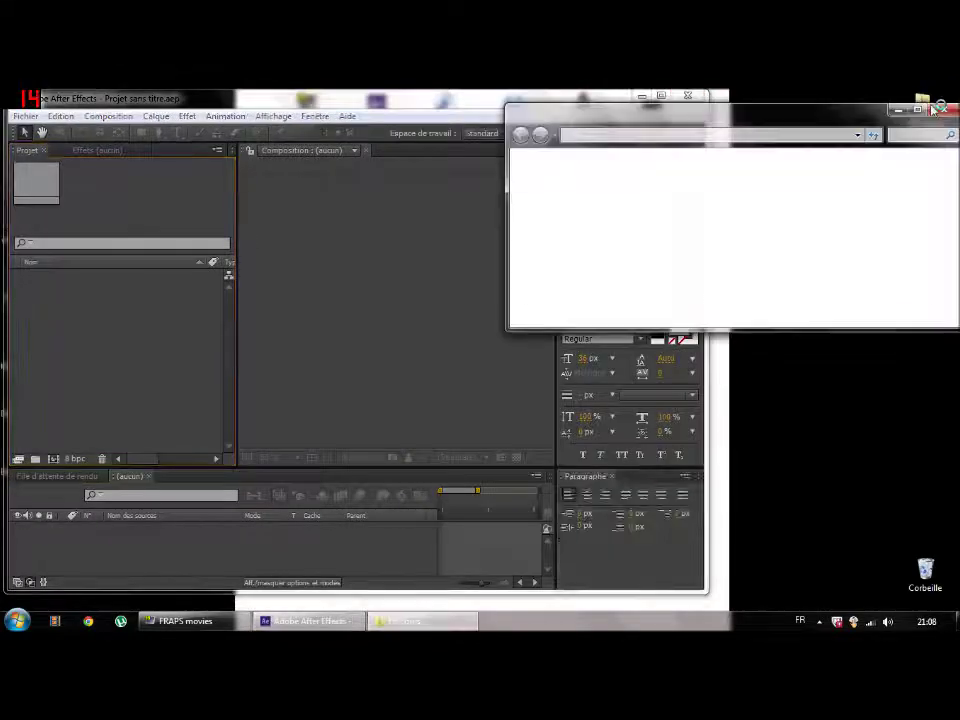
{"action": "left_click_drag", "start_coordinate": [613, 264], "coordinate": [145, 215]}
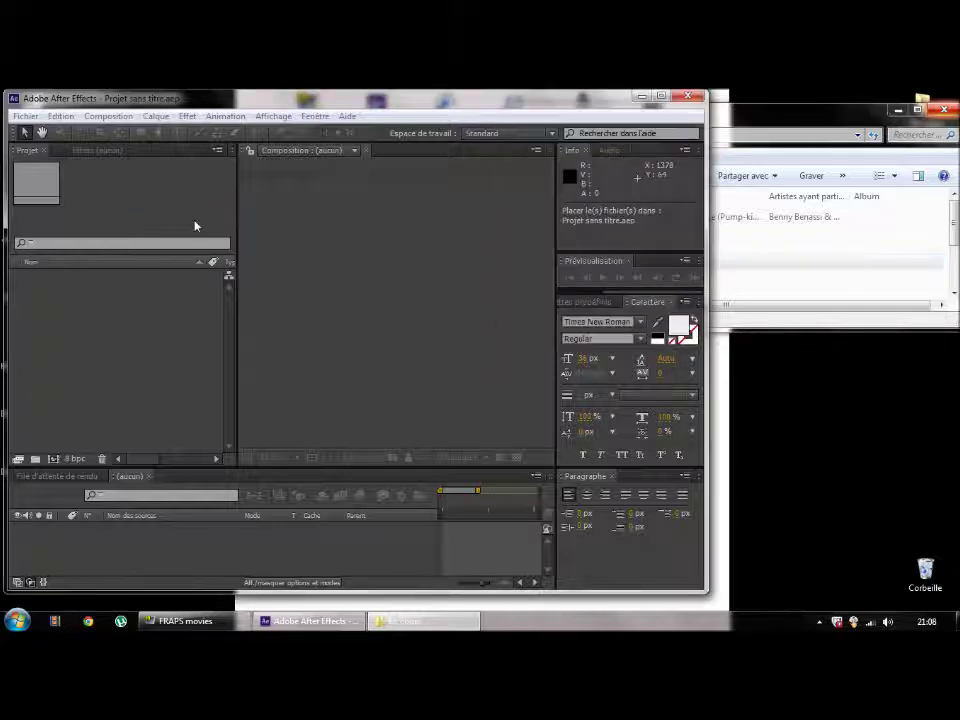
{"action": "left_click", "coordinate": [946, 109]}
{"action": "double_click", "coordinate": [463, 98]}
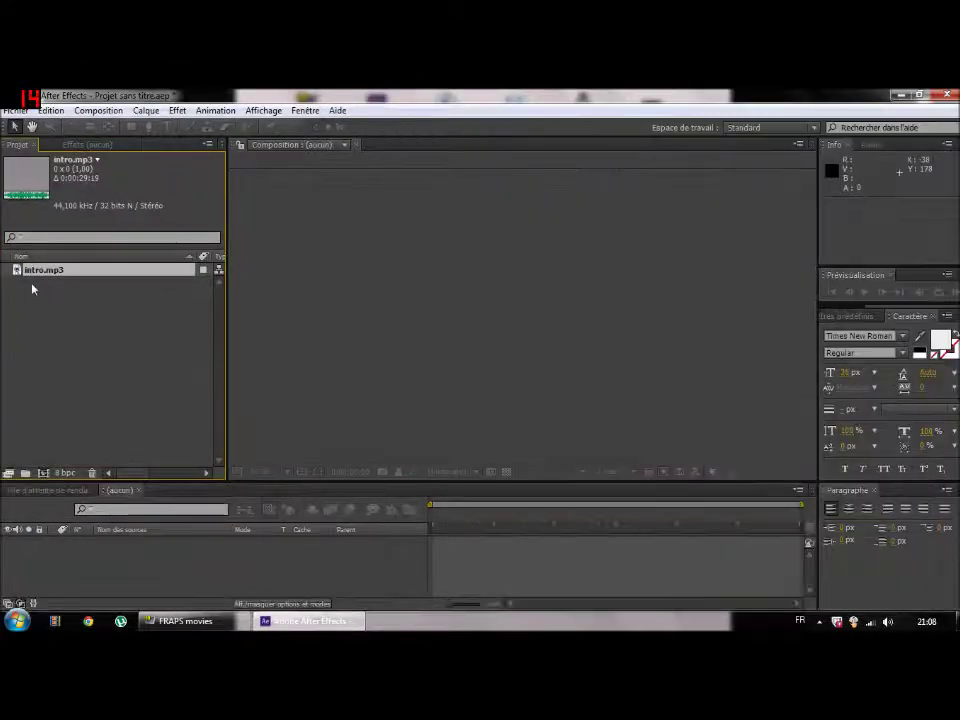
Step: Create a new composition from the intro.mp3 footage
{"action": "right_click", "coordinate": [64, 275]}
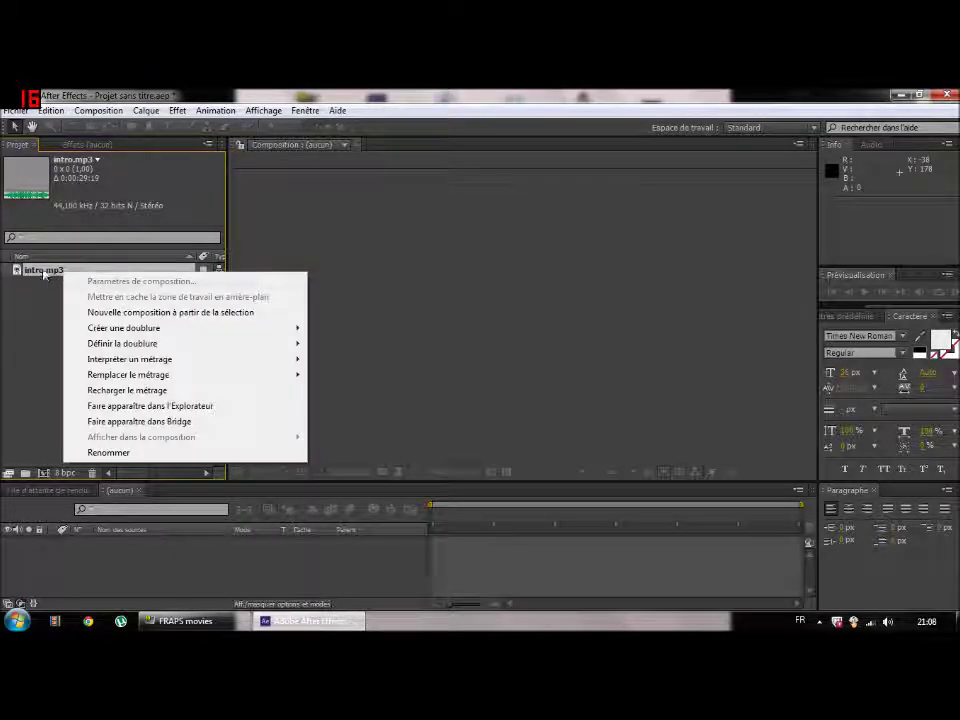
{"action": "left_click", "coordinate": [255, 314]}
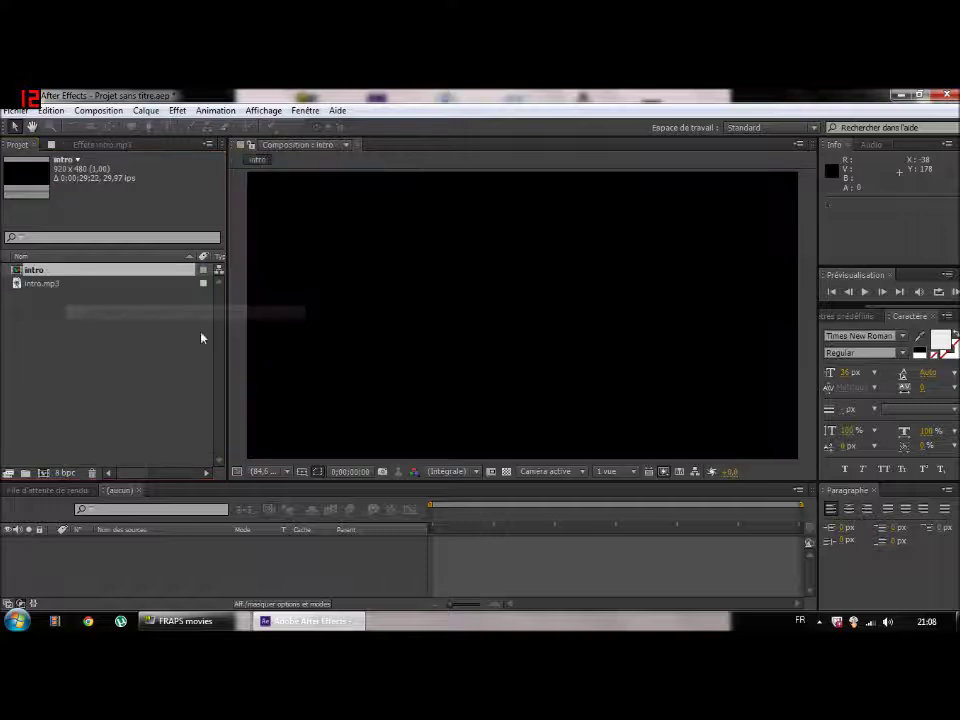
{"action": "left_click", "coordinate": [137, 545]}
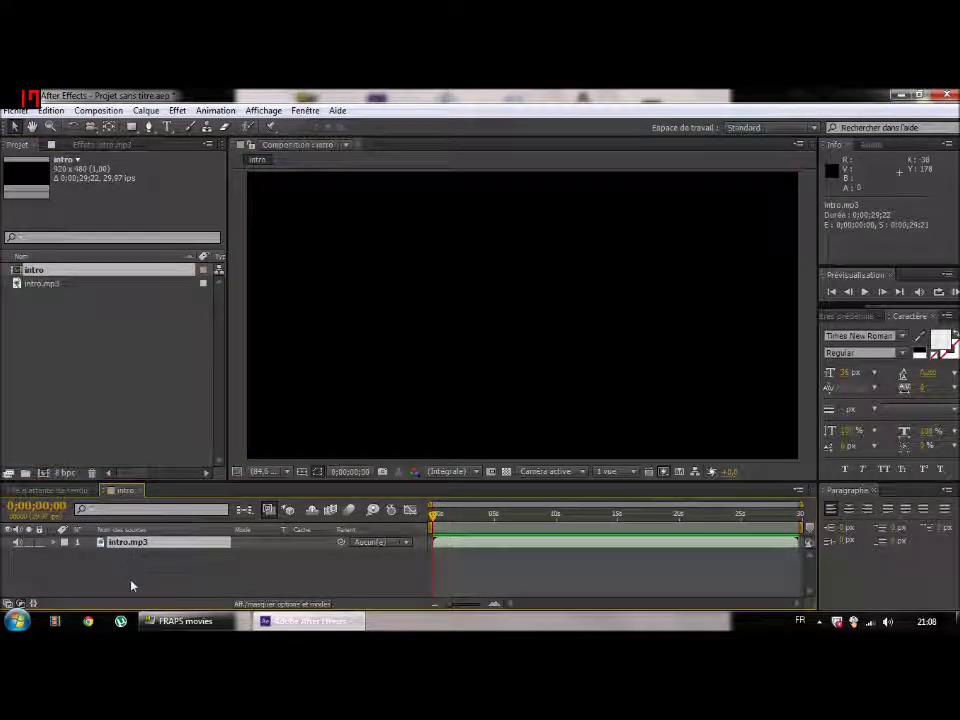
Step: Add a white composition-sized solid layer named spectre
{"action": "right_click", "coordinate": [152, 572]}
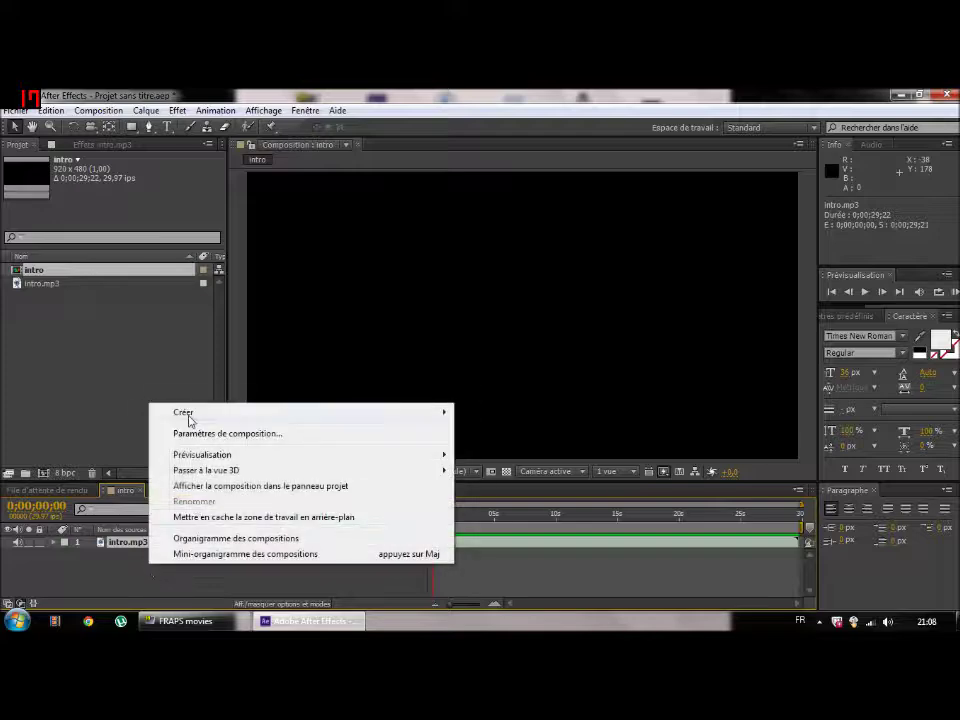
{"action": "mouse_move", "coordinate": [297, 419]}
{"action": "left_click", "coordinate": [505, 449]}
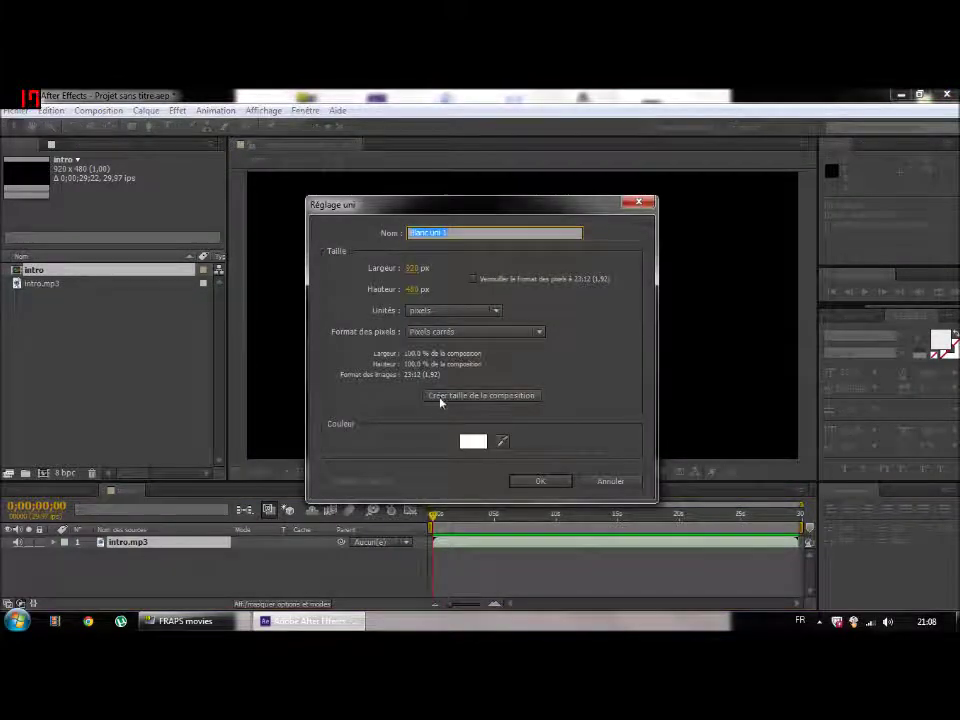
{"action": "type", "text": "spc"}
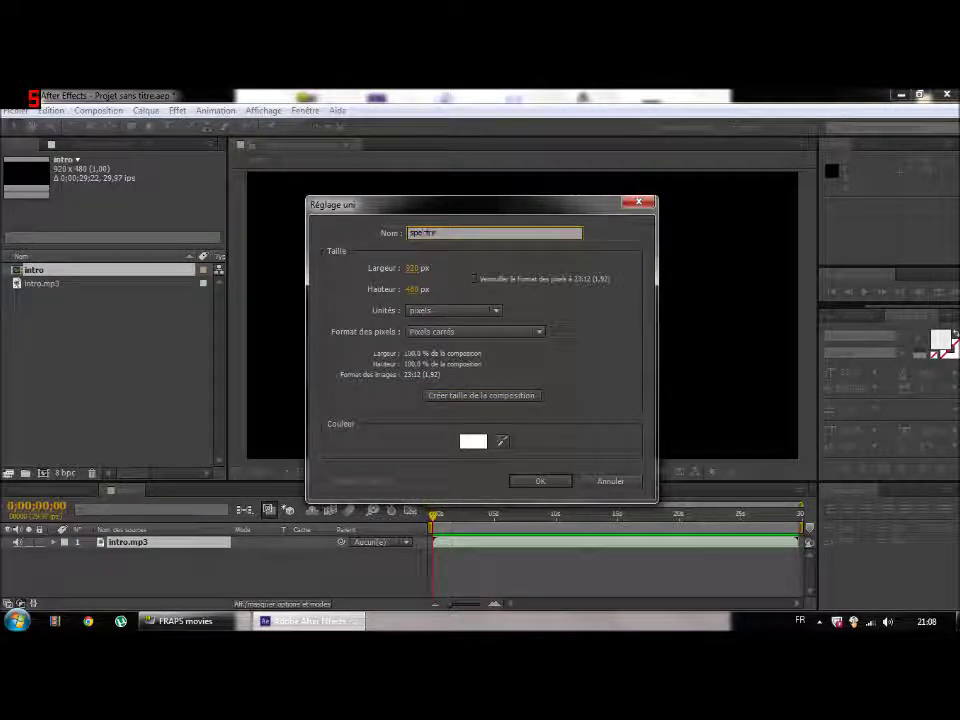
{"action": "left_click", "coordinate": [538, 481]}
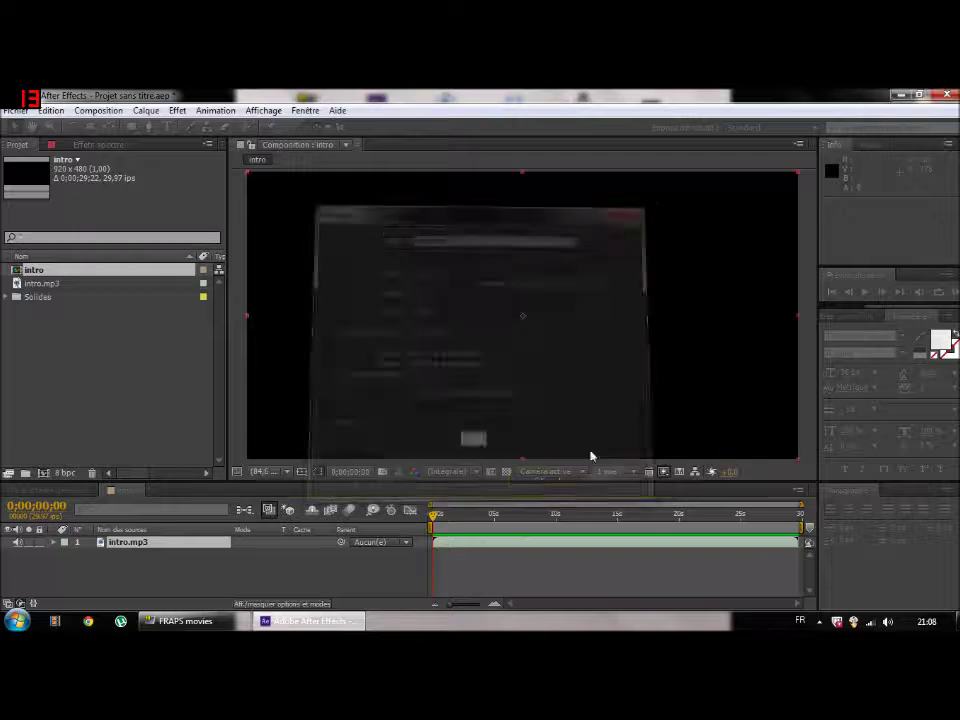
Step: Apply the Spectre audio generation effect to the spectre layer
{"action": "left_click", "coordinate": [178, 111]}
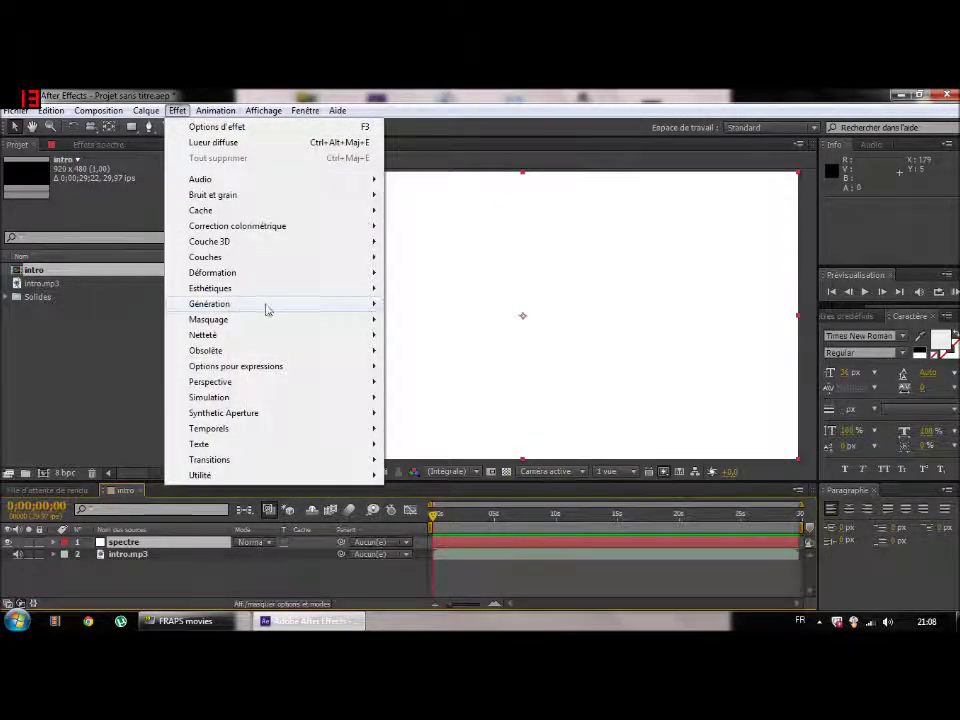
{"action": "mouse_move", "coordinate": [267, 305]}
{"action": "left_click", "coordinate": [440, 578]}
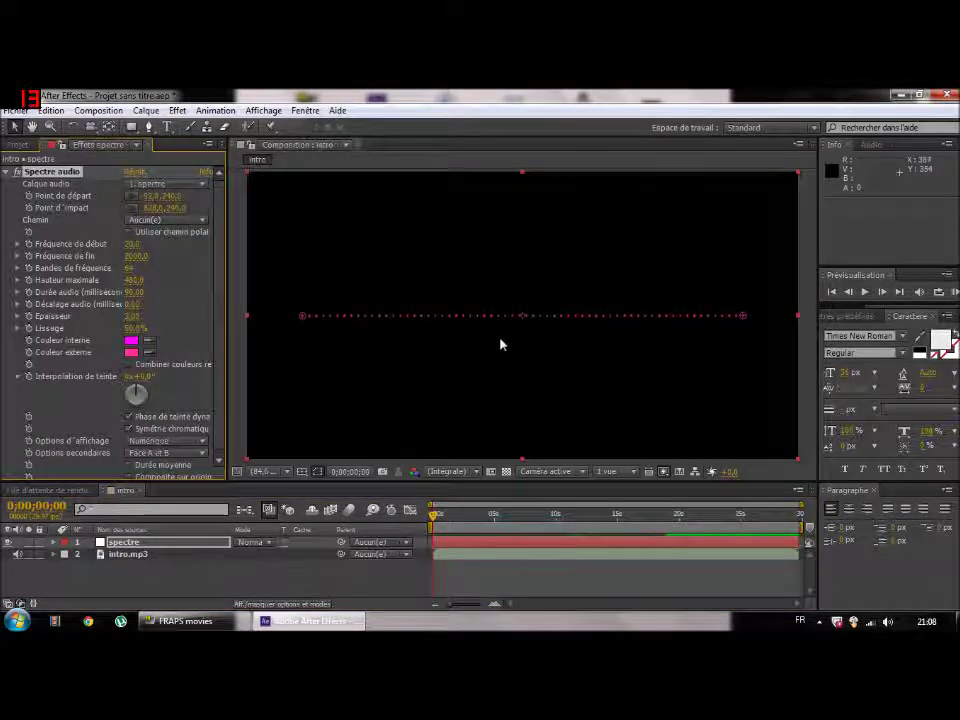
Step: Stretch the spectrum line across the frame, with its start point at about 9, 240 and end point at about 899, 240
{"action": "left_click_drag", "start_coordinate": [302, 315], "coordinate": [246, 315]}
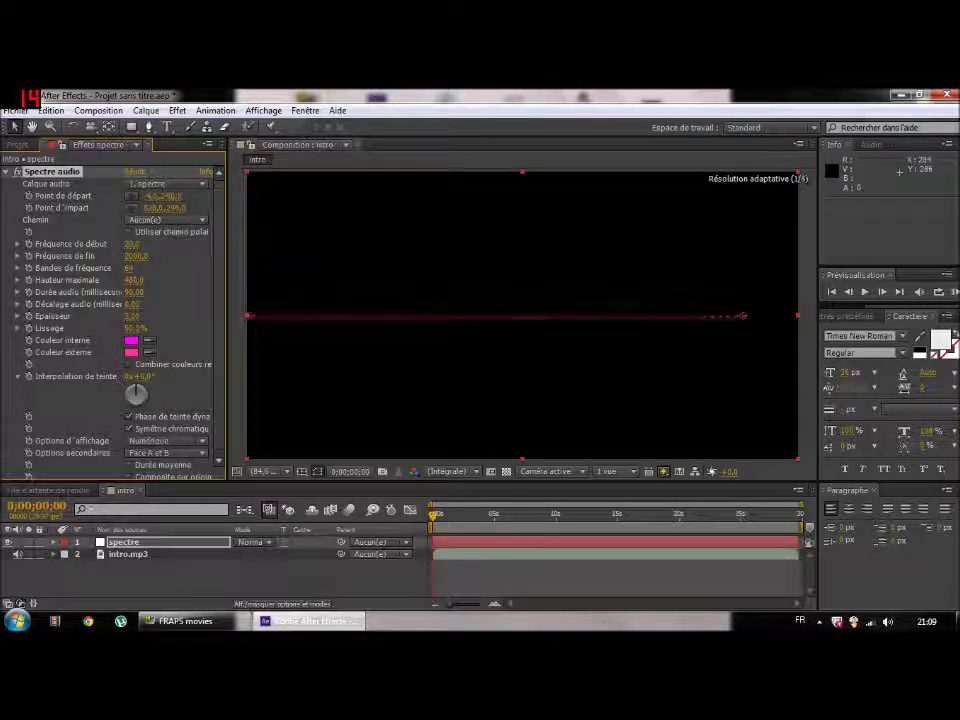
{"action": "left_click_drag", "start_coordinate": [246, 315], "coordinate": [252, 315]}
{"action": "left_click_drag", "start_coordinate": [742, 315], "coordinate": [765, 316]}
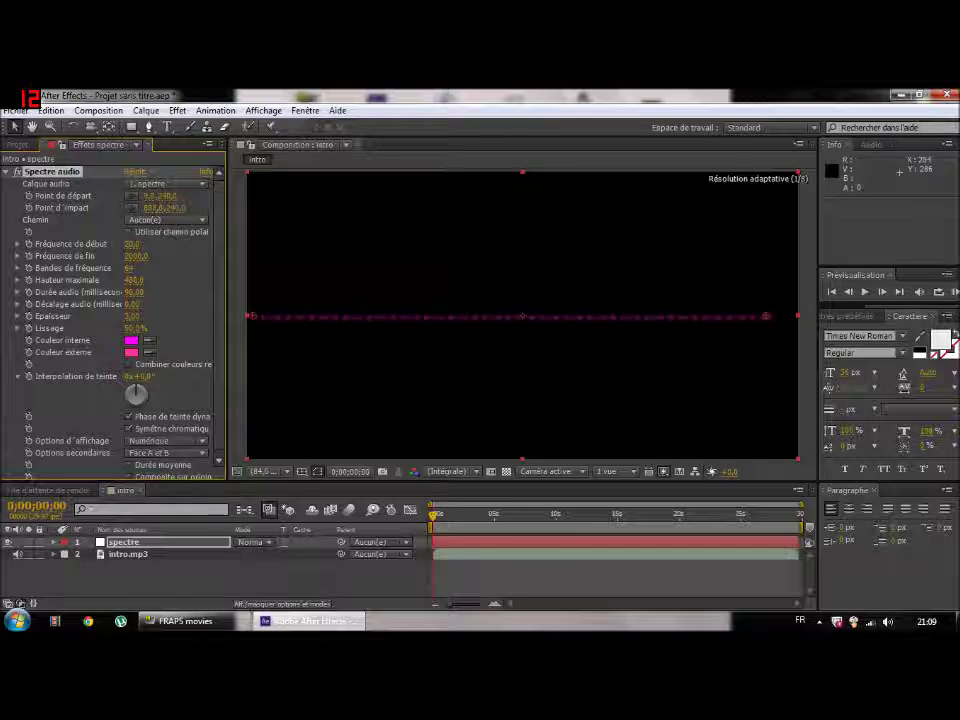
{"action": "left_click_drag", "start_coordinate": [765, 316], "coordinate": [785, 316]}
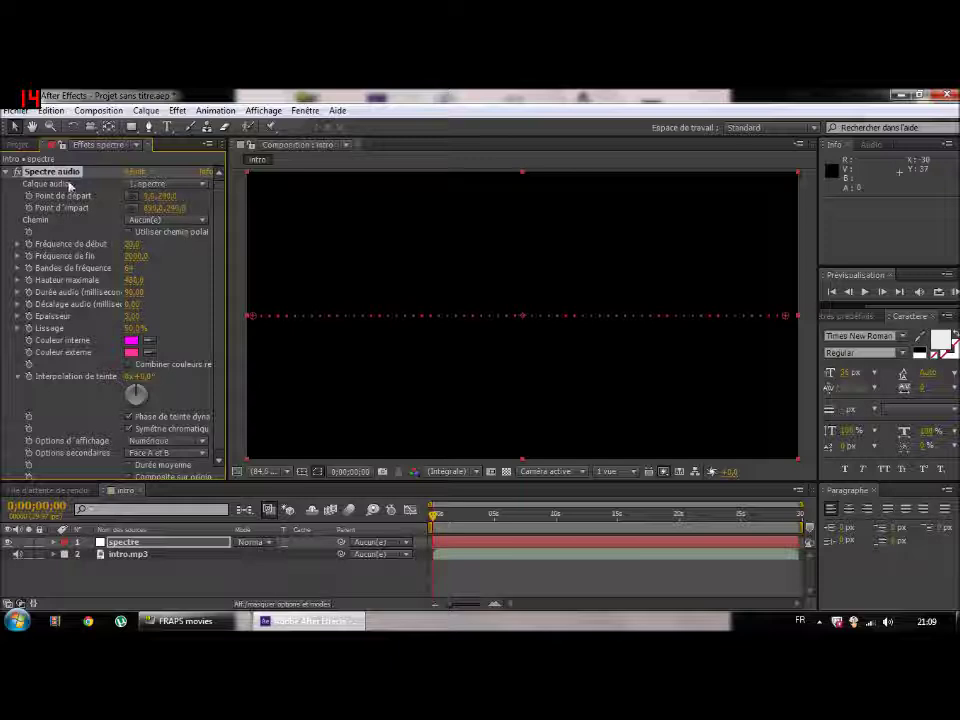
Step: Set the effect's audio layer to intro.mp3 and its end frequency to 600
{"action": "left_click", "coordinate": [204, 185]}
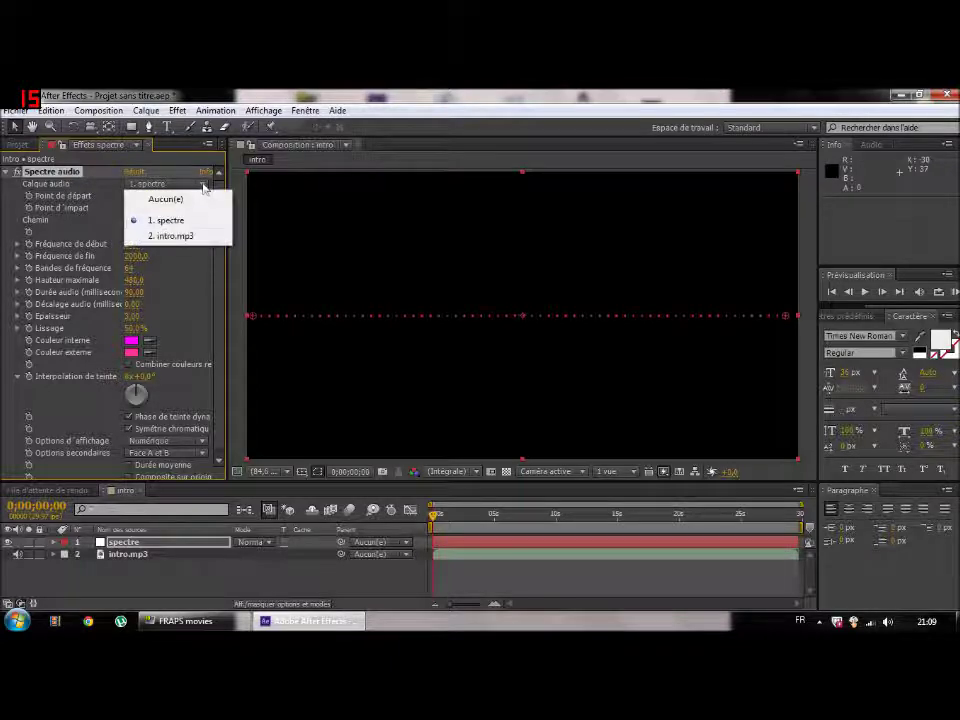
{"action": "left_click", "coordinate": [179, 237]}
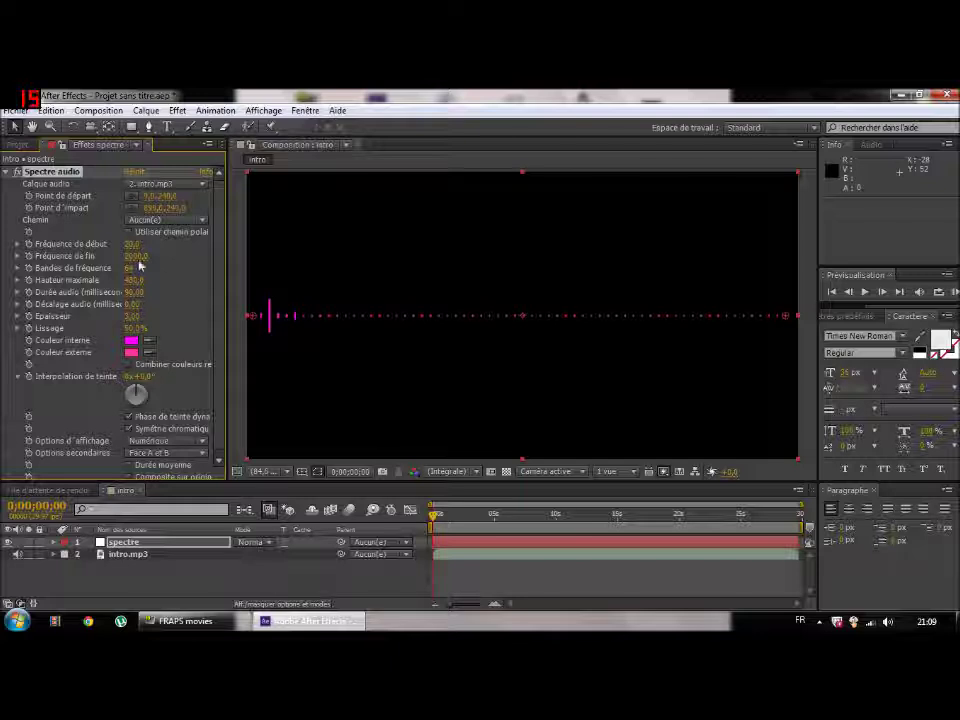
{"action": "left_click_drag", "start_coordinate": [136, 256], "coordinate": [80, 256]}
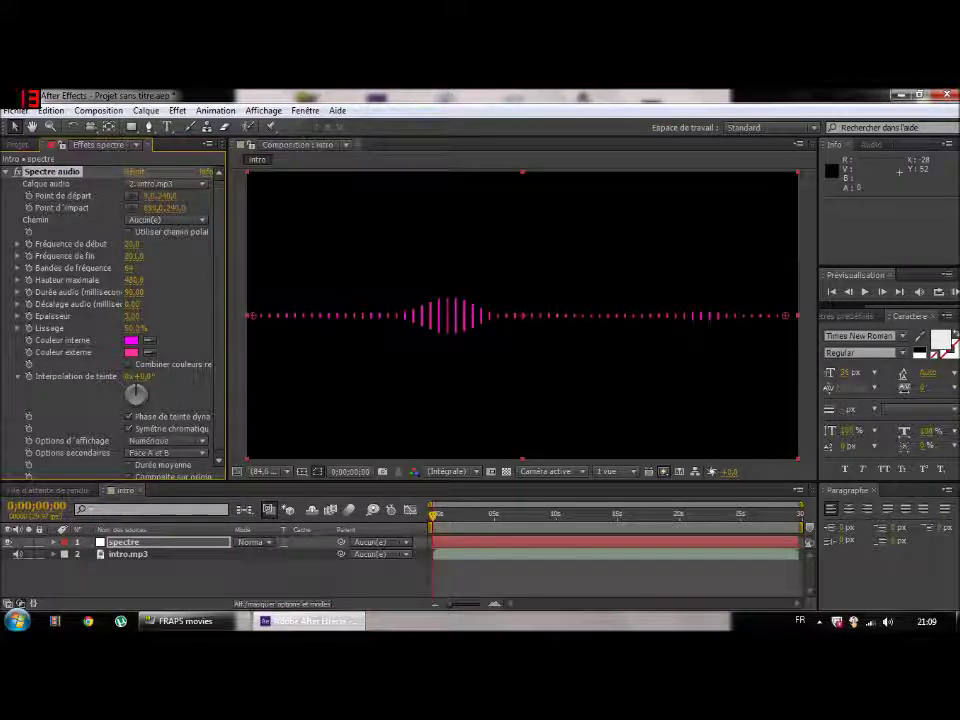
{"action": "left_click", "coordinate": [136, 256]}
{"action": "type", "text": "300"}
{"action": "key", "text": "Return"}
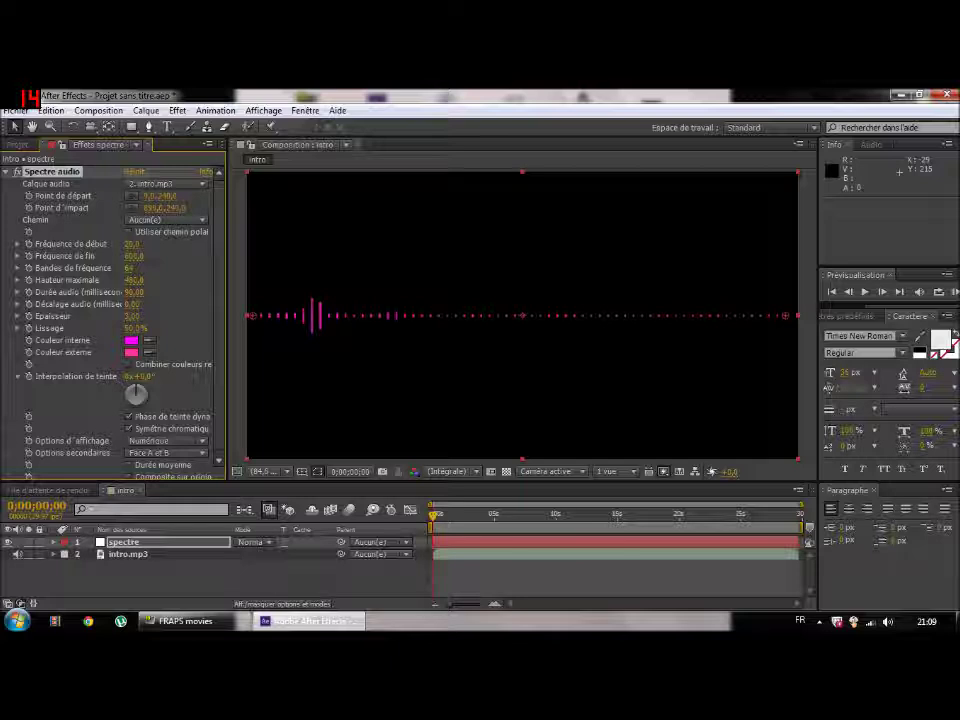
Step: Set the spectrum's frequency bands to 89 and its maximum height to 550
{"action": "left_click_drag", "start_coordinate": [129, 268], "coordinate": [124, 268]}
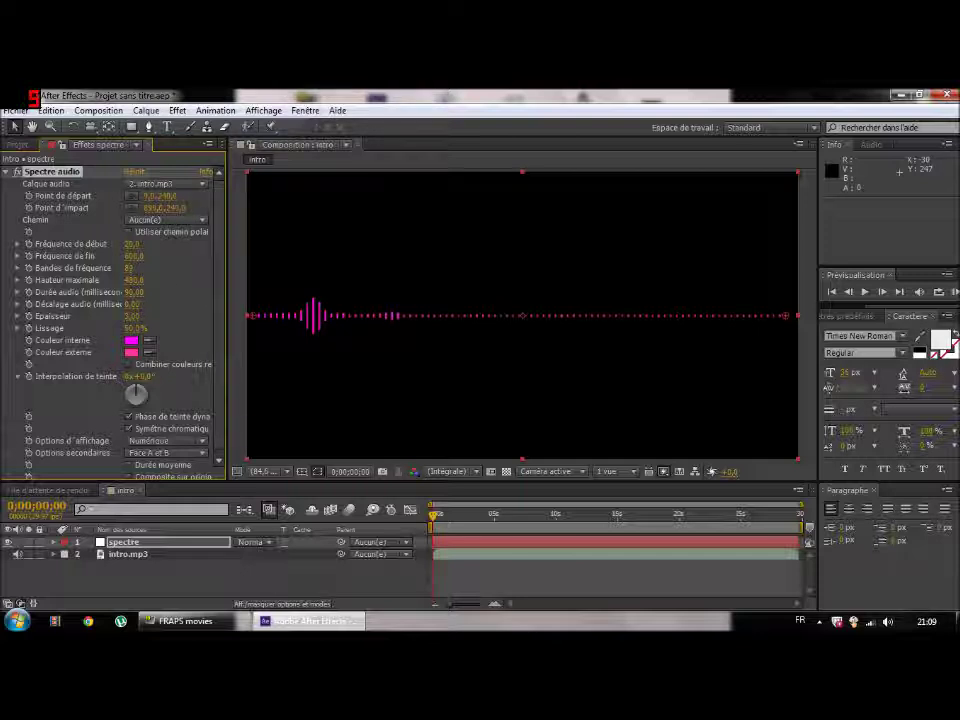
{"action": "left_click", "coordinate": [134, 280]}
{"action": "left_click", "coordinate": [185, 281]}
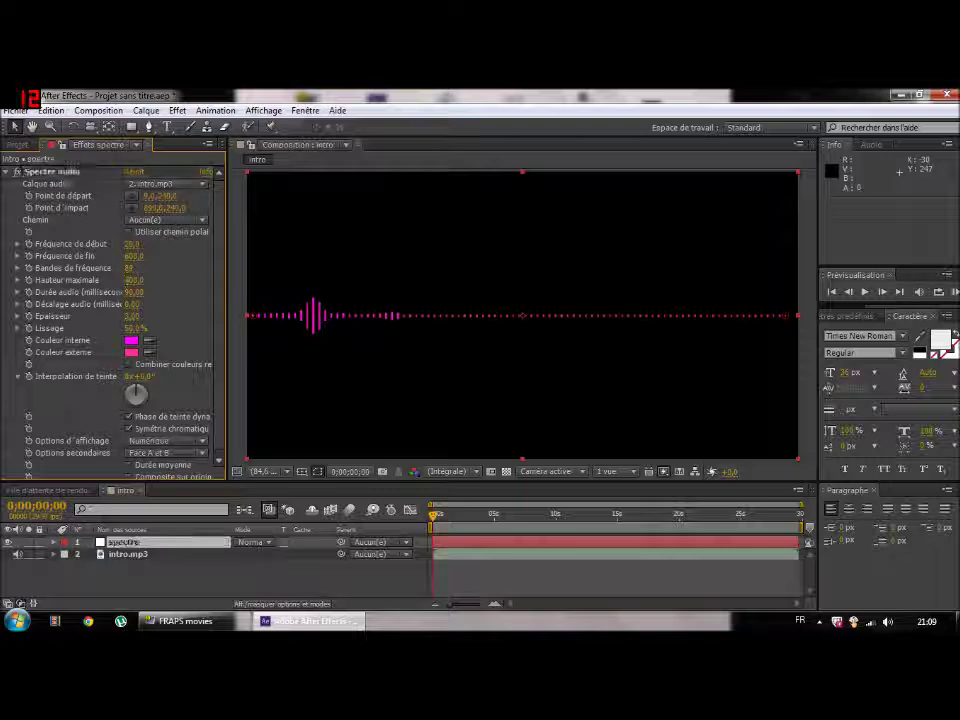
{"action": "left_click_drag", "start_coordinate": [134, 280], "coordinate": [175, 280]}
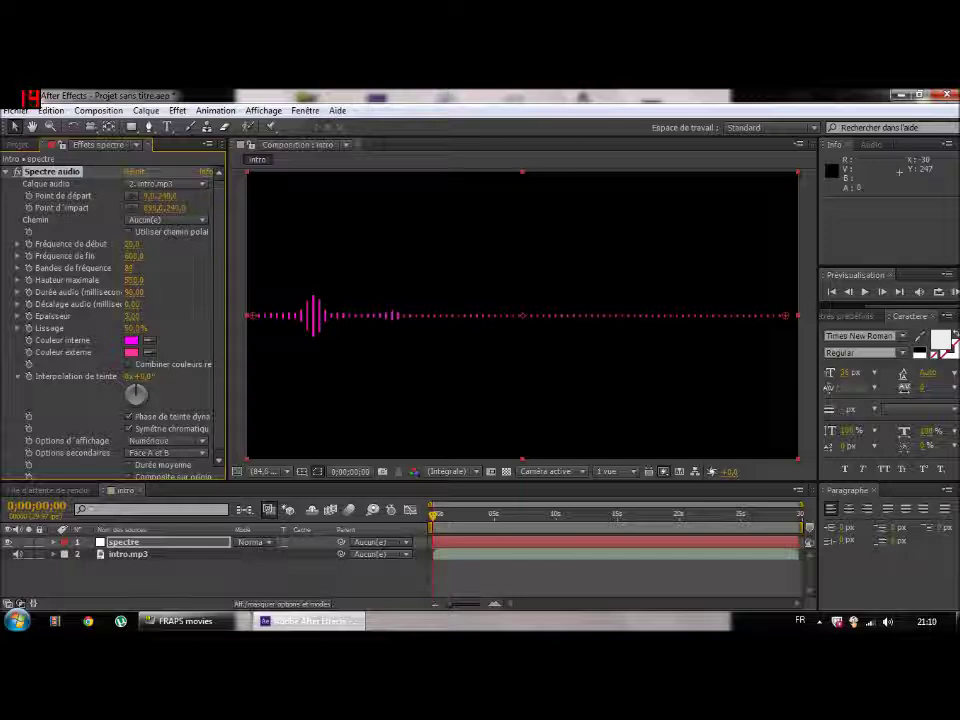
Step: Set the audio duration to 310 milliseconds, the thickness to 5.20 and the smoothing to 83%
{"action": "left_click_drag", "start_coordinate": [134, 292], "coordinate": [150, 292]}
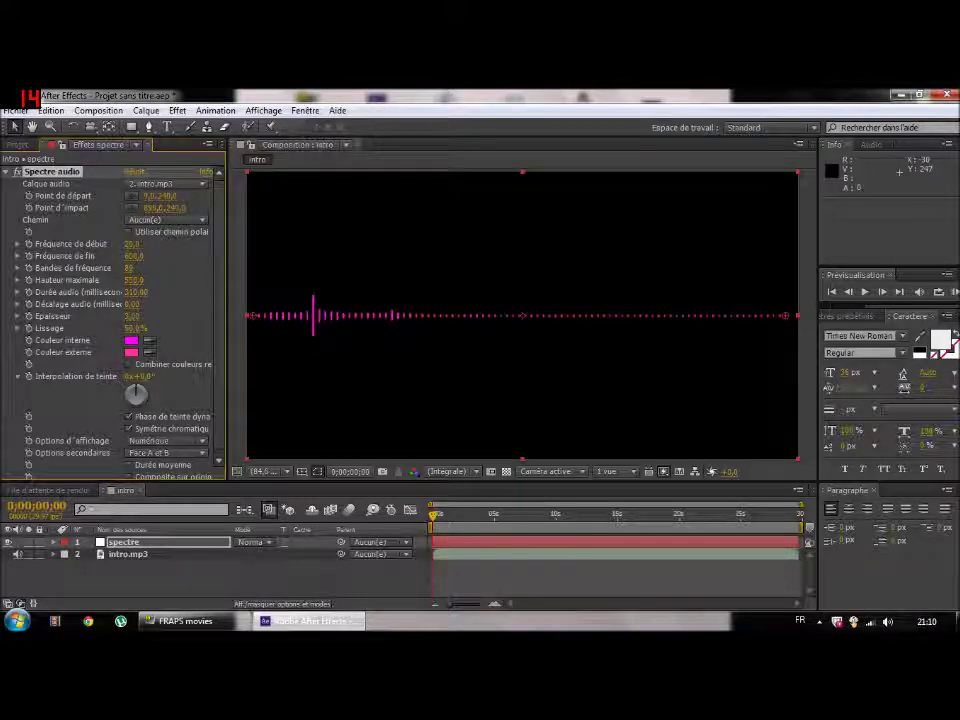
{"action": "left_click_drag", "start_coordinate": [132, 316], "coordinate": [135, 316]}
Step: Change the spectrum's inner colour to cyan and its outer colour to blue
{"action": "left_click", "coordinate": [131, 343]}
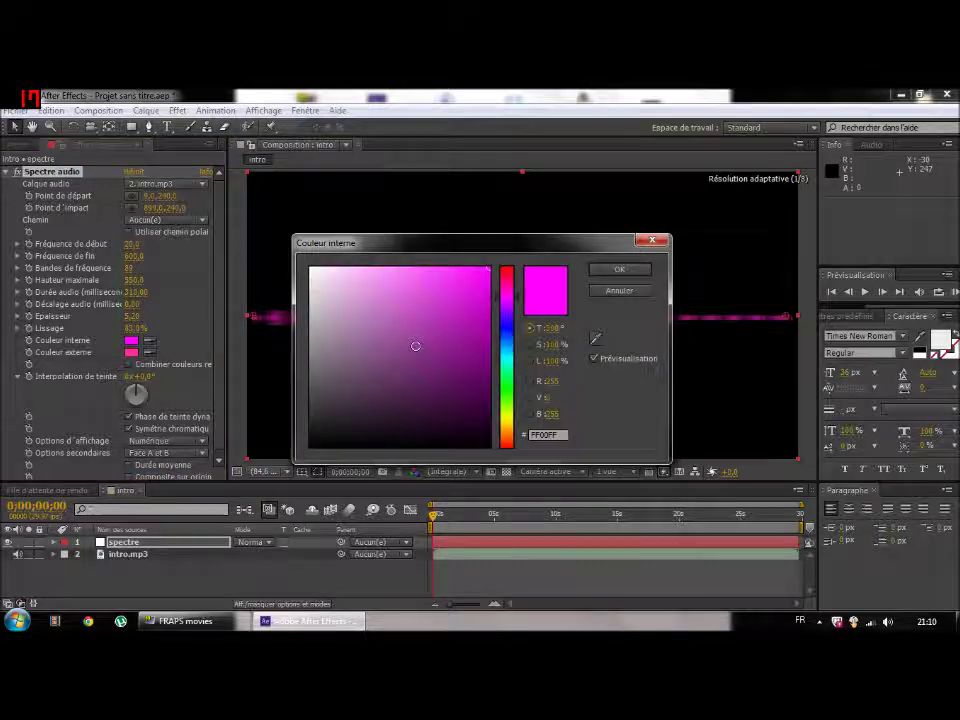
{"action": "left_click", "coordinate": [507, 357]}
{"action": "left_click", "coordinate": [618, 270]}
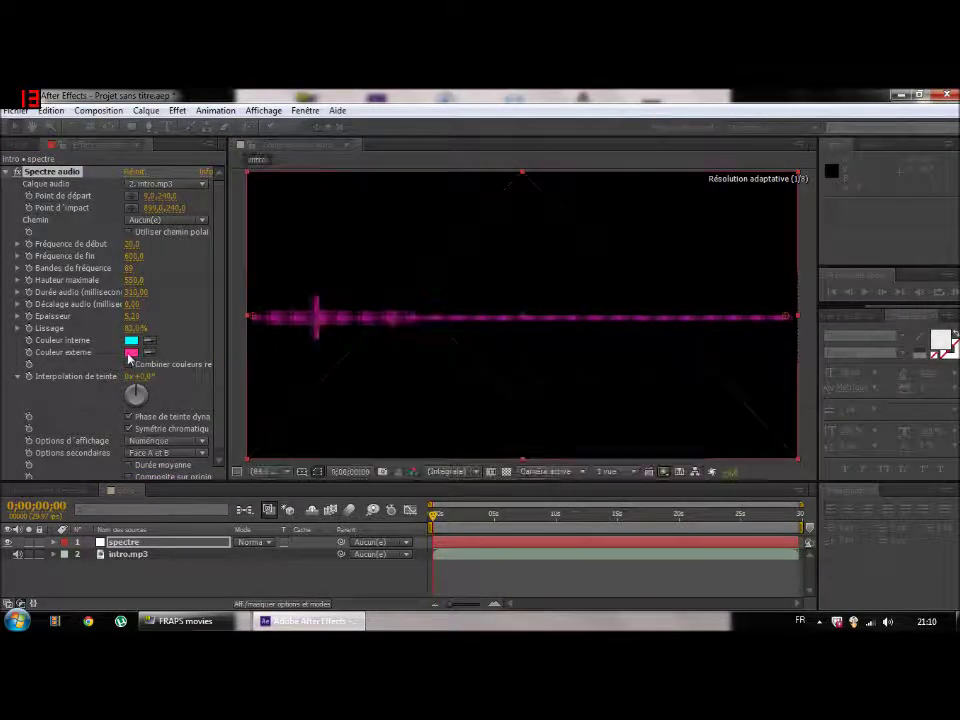
{"action": "left_click", "coordinate": [131, 352]}
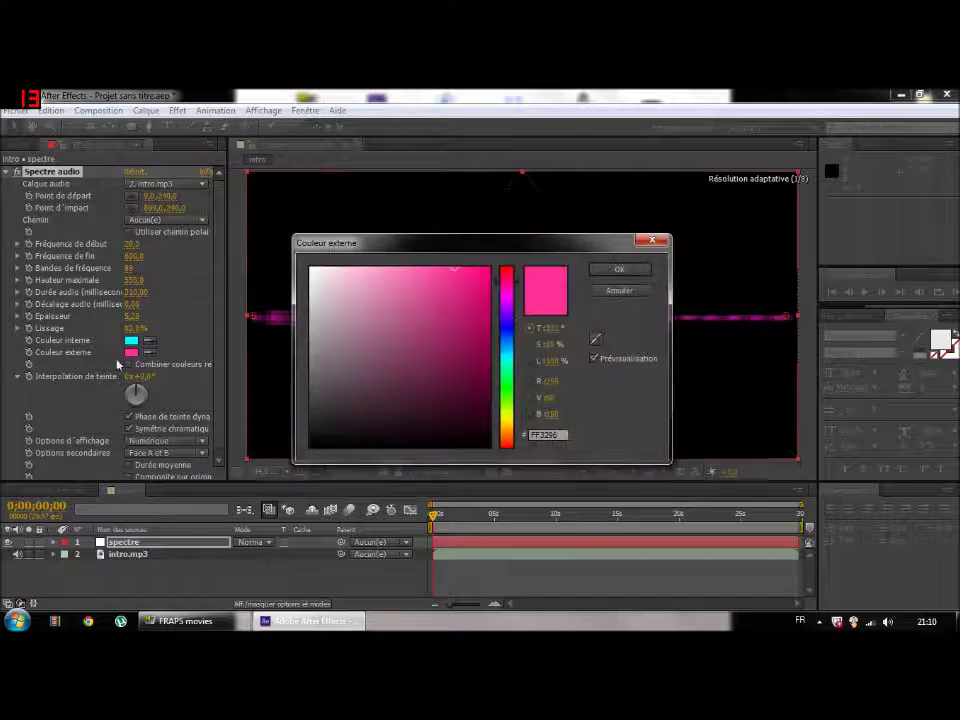
{"action": "left_click", "coordinate": [508, 344]}
{"action": "left_click", "coordinate": [619, 269]}
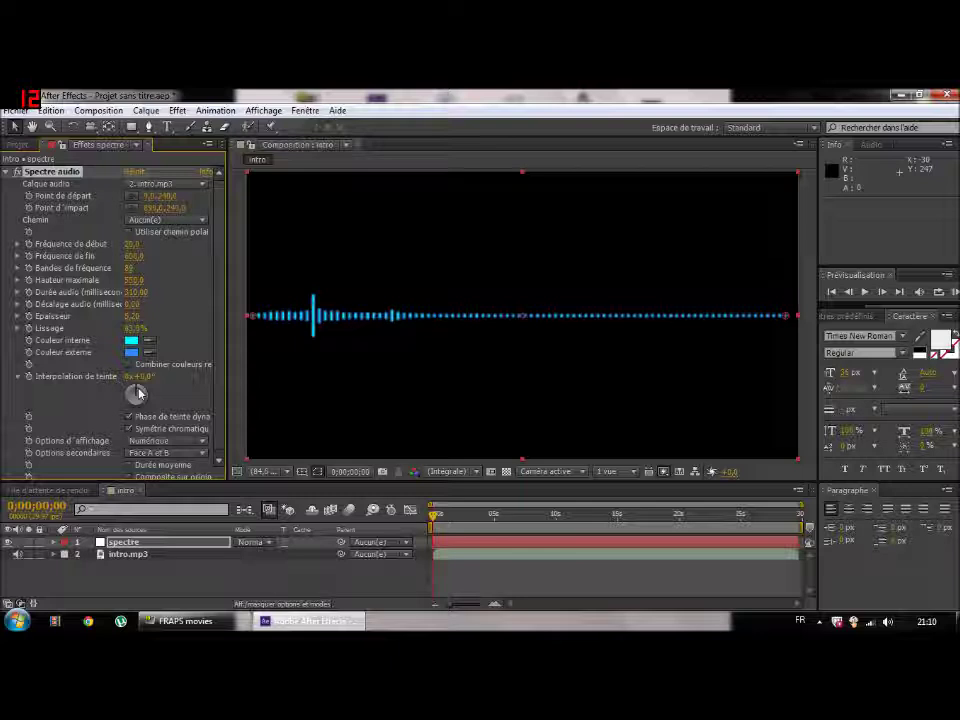
Step: Set the spectrum's hue interpolation to about 1x+124° for a rainbow gradient
{"action": "mouse_move", "coordinate": [138, 393]}
{"action": "left_mouse_down"}
{"action": "mouse_move", "coordinate": [150, 420]}
{"action": "mouse_move", "coordinate": [142, 412]}
{"action": "left_mouse_up"}
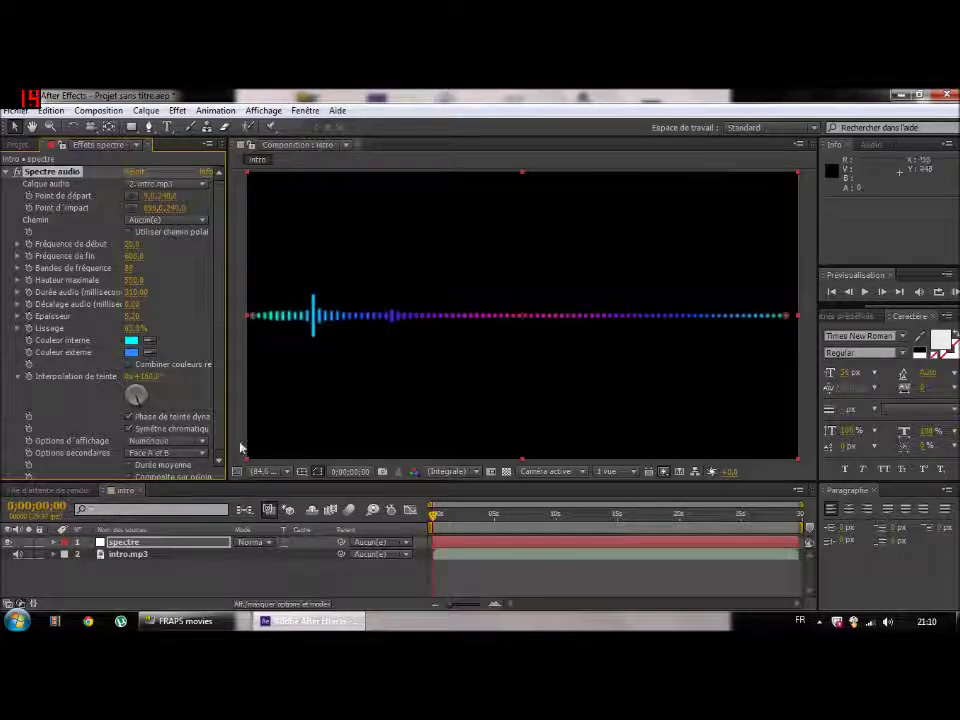
{"action": "mouse_move", "coordinate": [135, 396]}
{"action": "left_mouse_down"}
{"action": "mouse_move", "coordinate": [133, 381]}
{"action": "mouse_move", "coordinate": [144, 376]}
{"action": "left_mouse_up"}
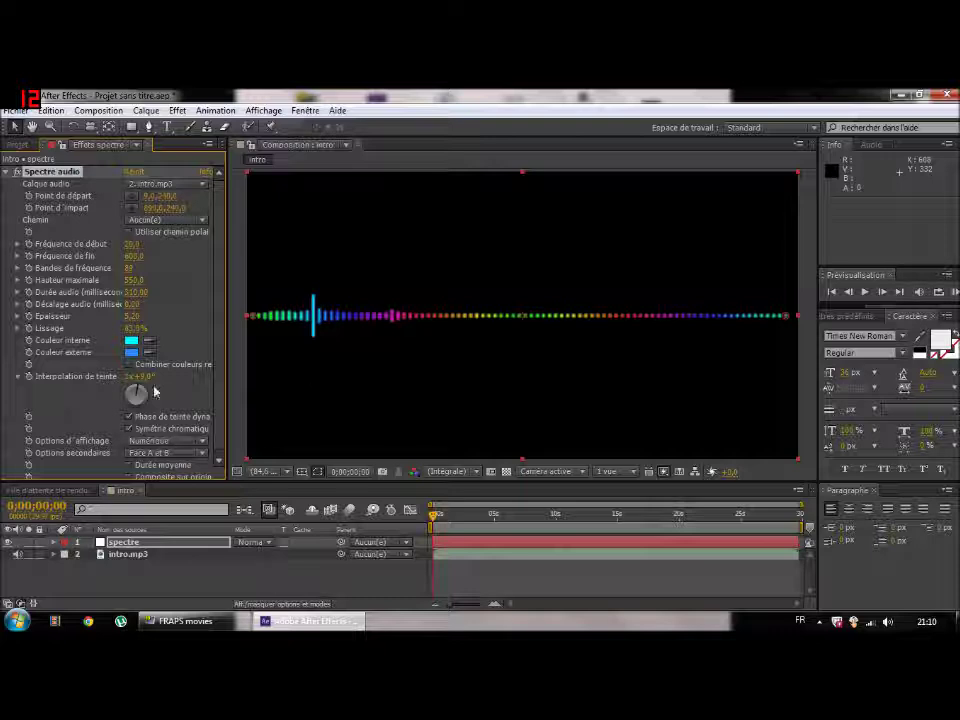
{"action": "left_click_drag", "start_coordinate": [139, 394], "coordinate": [174, 403]}
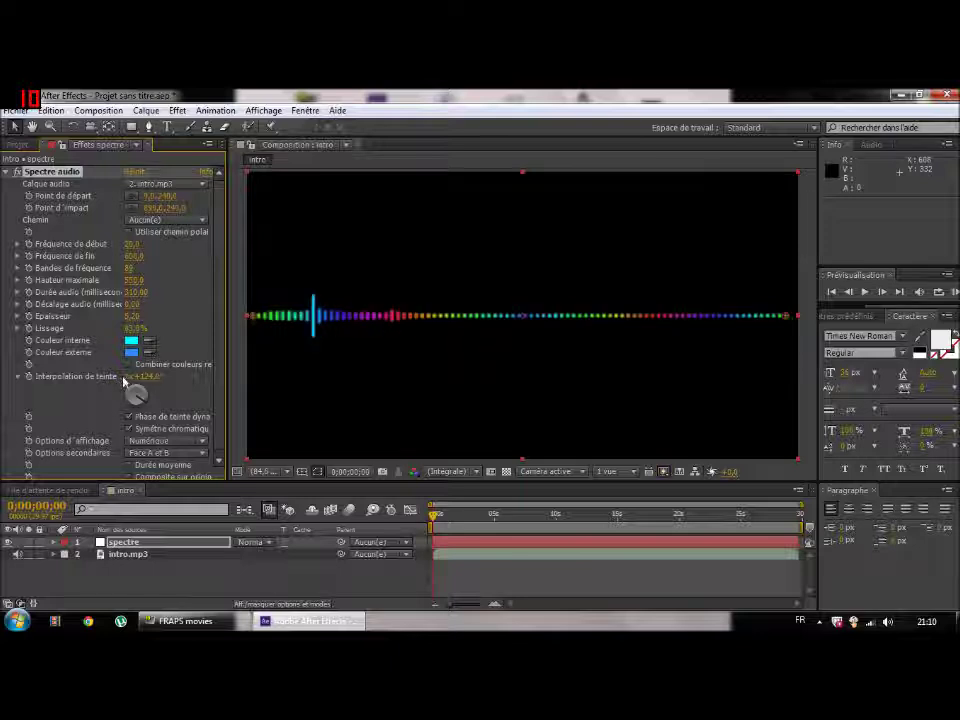
Step: Set the spectrum's hue interpolation to 1x+8° to spread the rainbow gradient along the line
{"action": "left_click", "coordinate": [129, 376]}
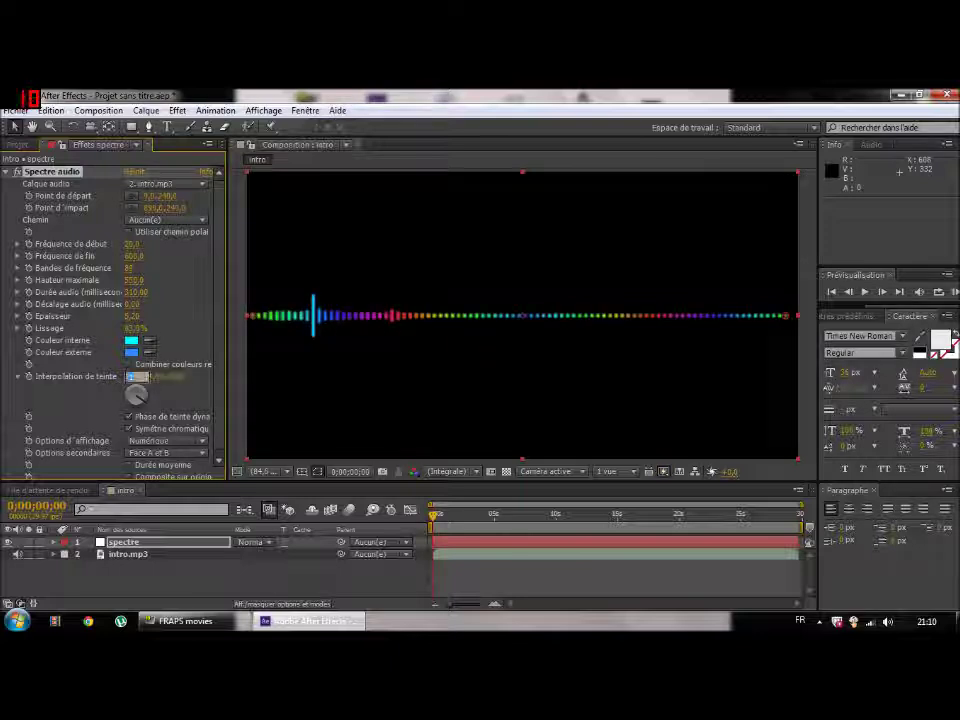
{"action": "type", "text": "0"}
{"action": "key", "text": "Return"}
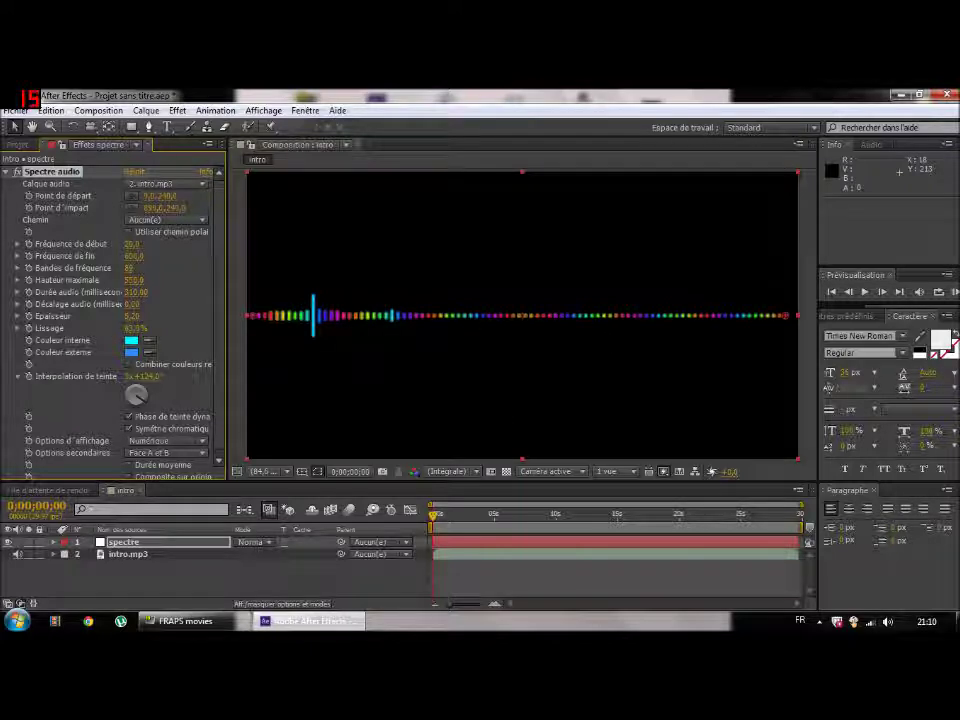
{"action": "left_click", "coordinate": [131, 377]}
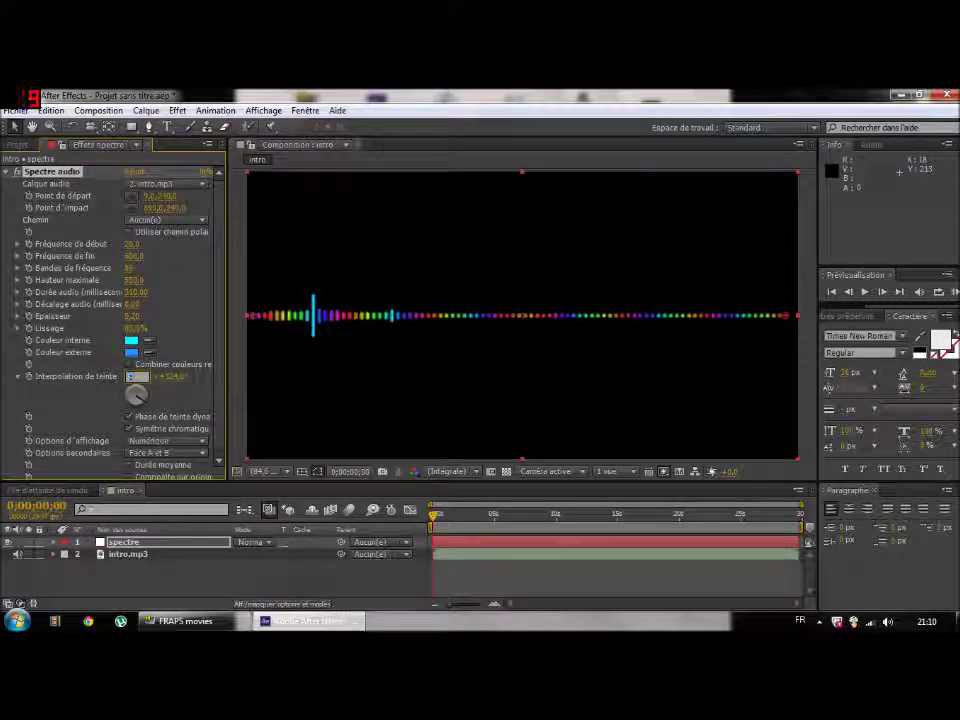
{"action": "mouse_move", "coordinate": [138, 392]}
{"action": "left_mouse_down"}
{"action": "mouse_move", "coordinate": [130, 404]}
{"action": "mouse_move", "coordinate": [133, 386]}
{"action": "left_mouse_up"}
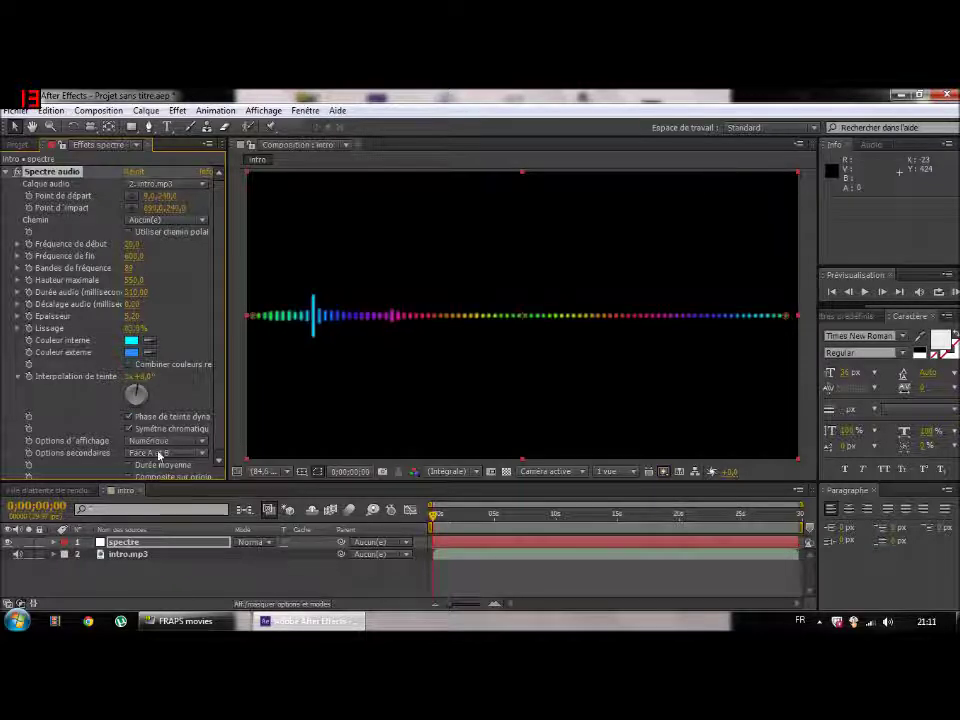
Step: Try the Lignes analogiques and Points analogiques display options on the spectrum, and return it to Numérique
{"action": "scroll", "coordinate": [221, 395], "scroll_direction": "down", "scroll_amount": 1}
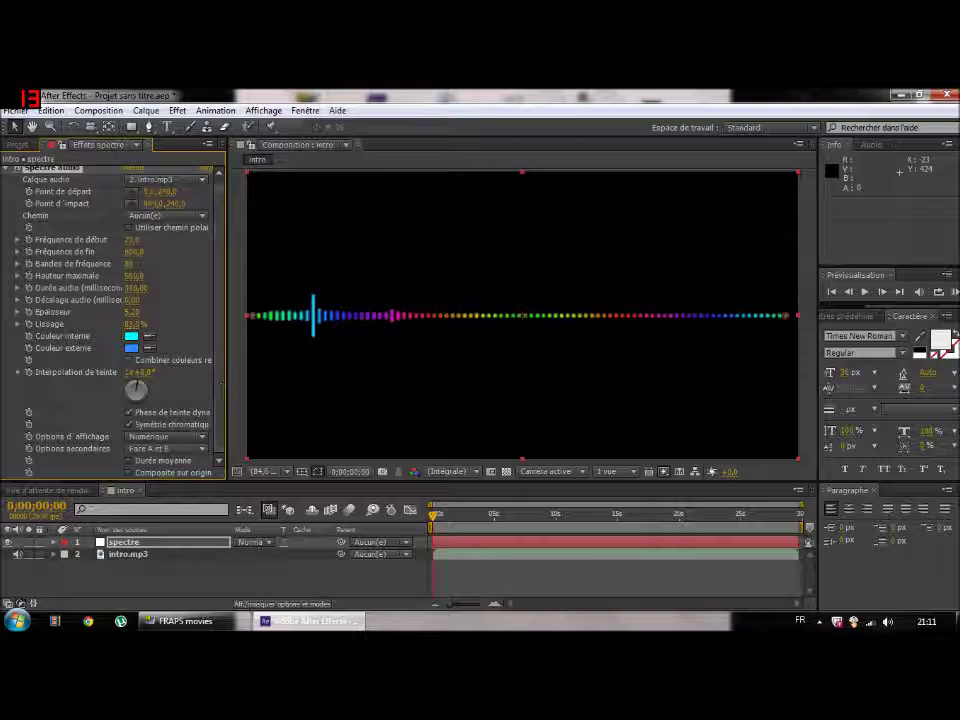
{"action": "left_click", "coordinate": [203, 438]}
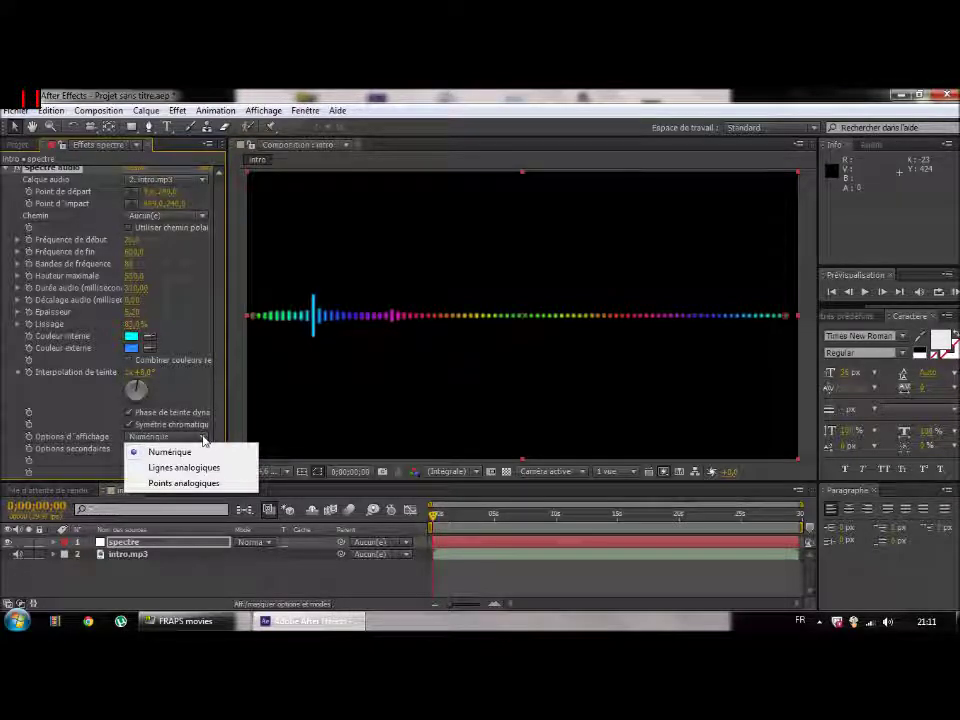
{"action": "left_click", "coordinate": [195, 467]}
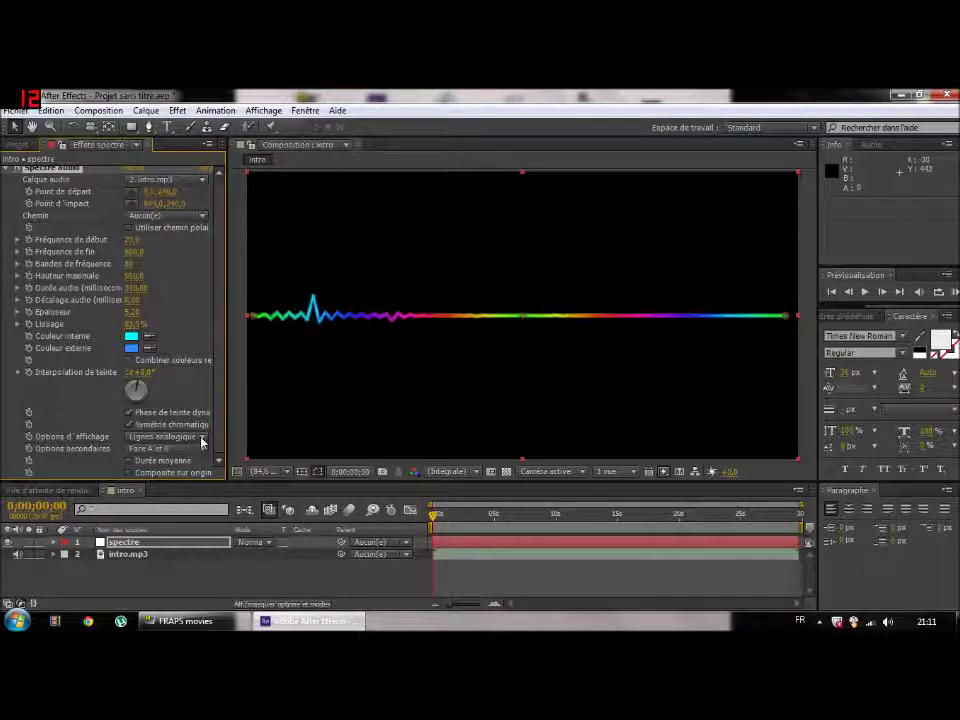
{"action": "left_click", "coordinate": [201, 438]}
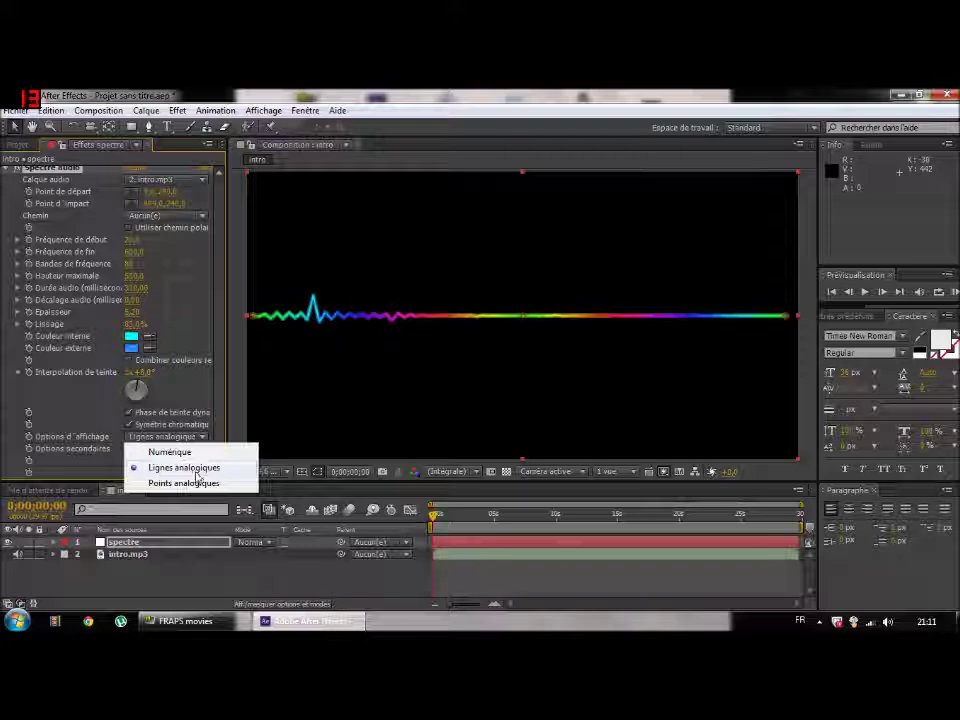
{"action": "left_click", "coordinate": [190, 483]}
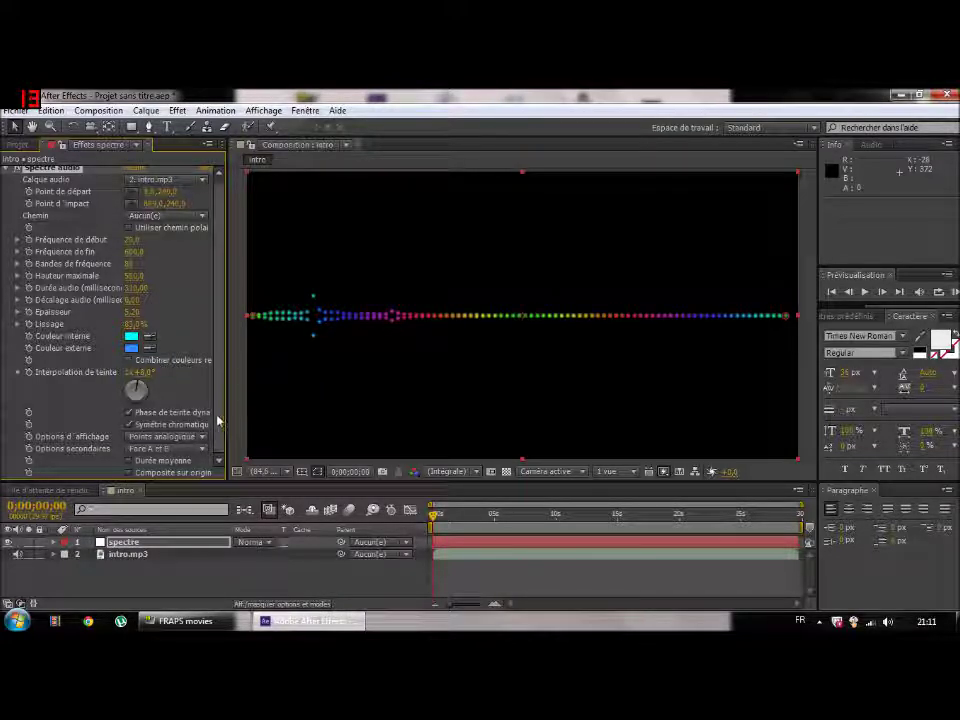
{"action": "left_click", "coordinate": [197, 438]}
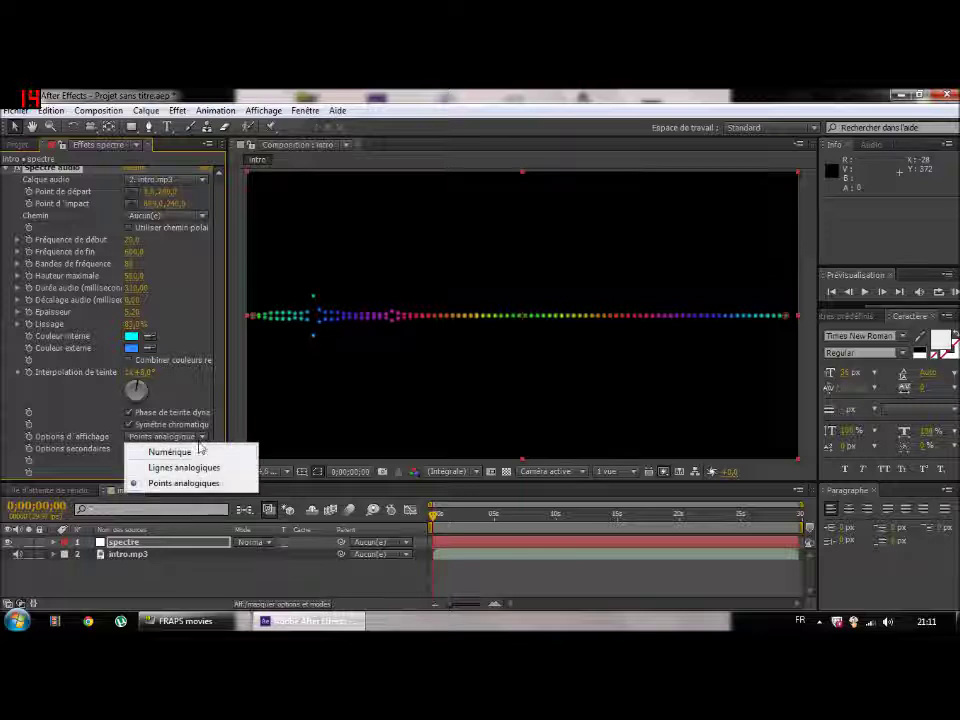
{"action": "left_click", "coordinate": [199, 452]}
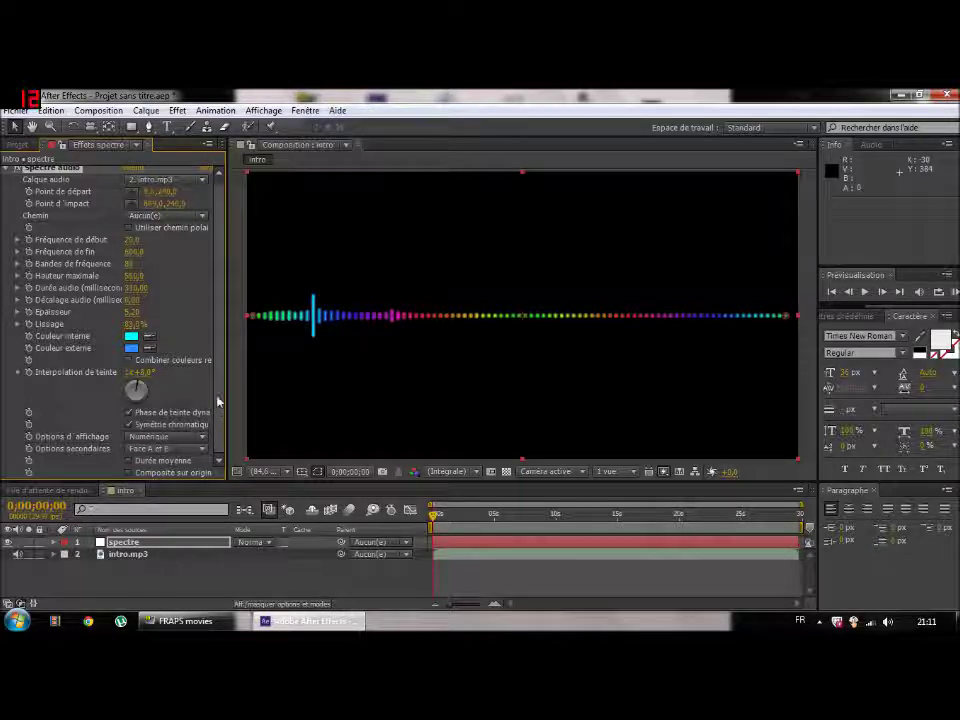
Step: Raise the spectrum's number of frequency bands to 1500
{"action": "scroll", "coordinate": [223, 326], "scroll_direction": "up", "scroll_amount": 1}
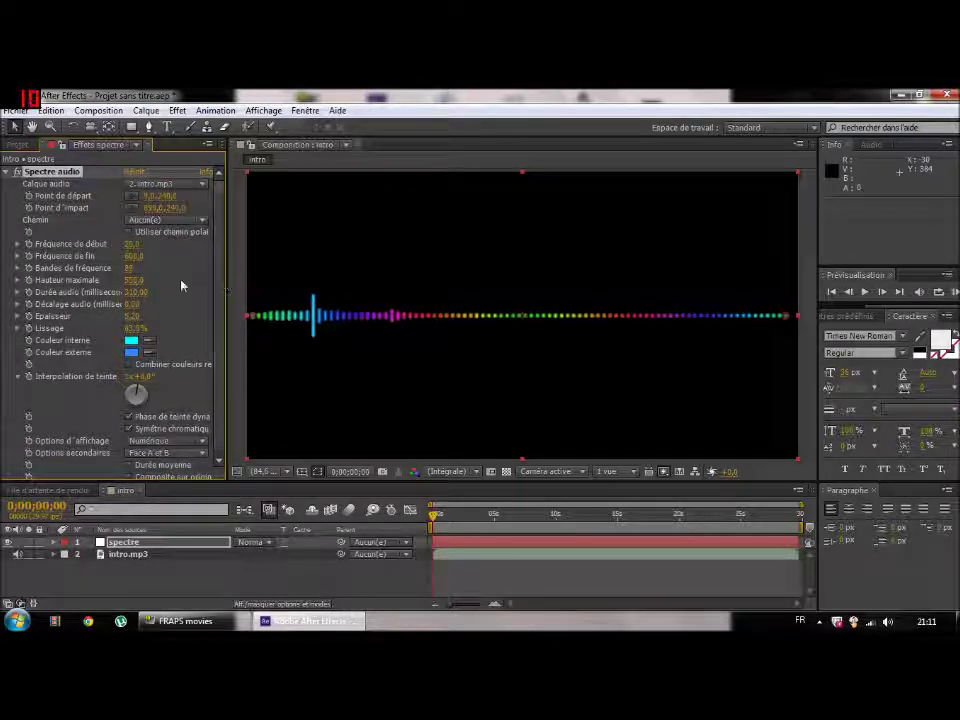
{"action": "left_click", "coordinate": [133, 268]}
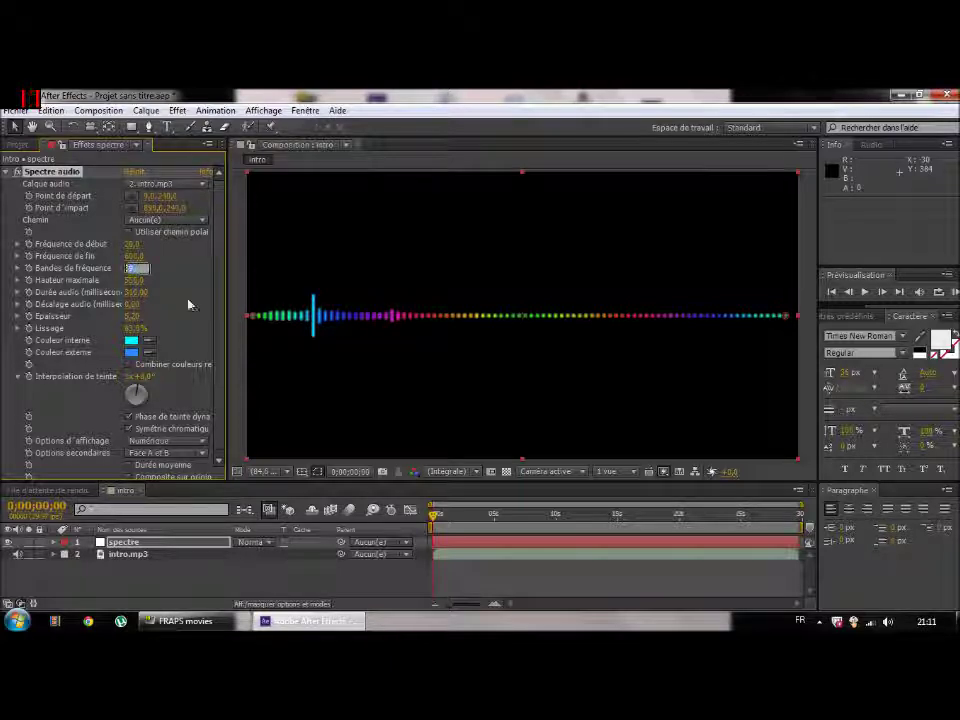
{"action": "type", "text": "1500"}
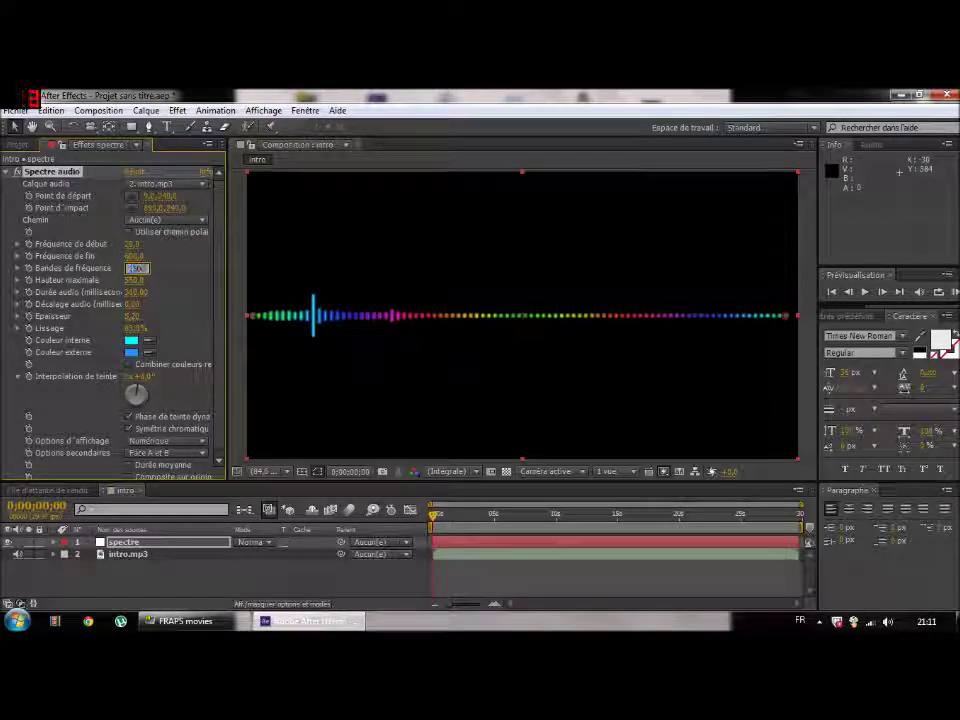
{"action": "key", "text": "Return"}
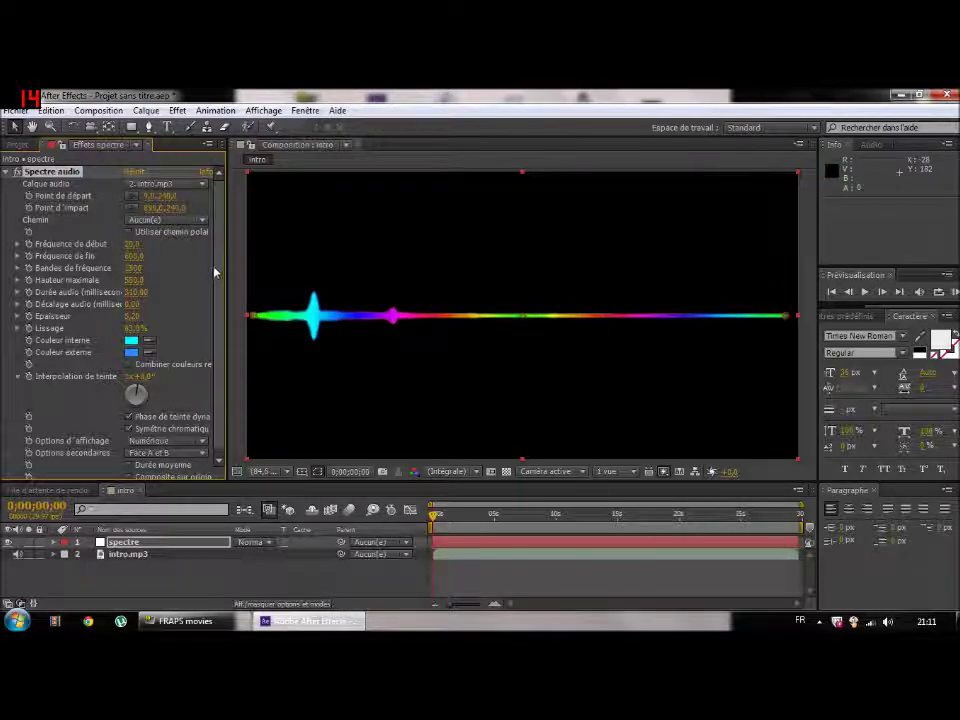
Step: Try the Points analogiques display option with the dense bands, and switch the spectrum back to Numérique
{"action": "scroll", "coordinate": [221, 314], "scroll_direction": "down", "scroll_amount": 1}
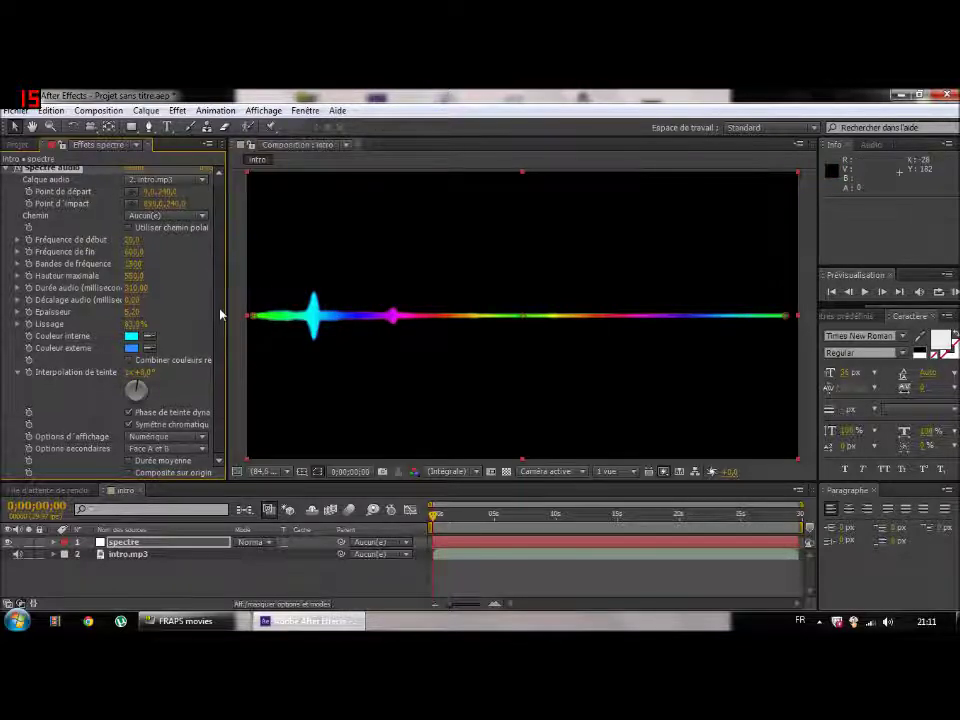
{"action": "left_click", "coordinate": [201, 440]}
{"action": "left_click", "coordinate": [185, 484]}
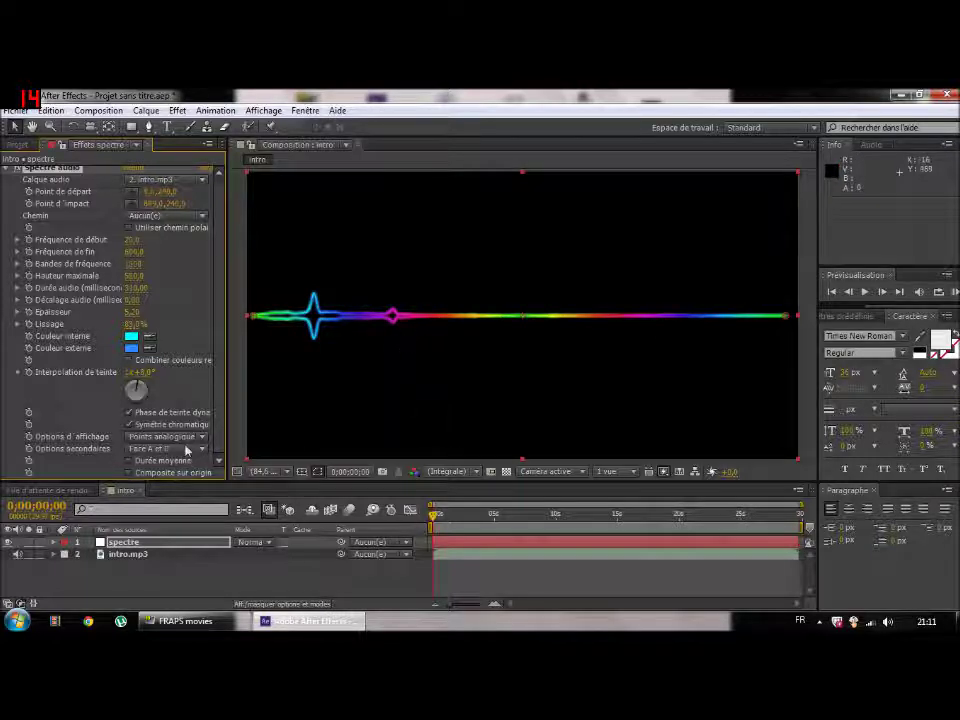
{"action": "left_click", "coordinate": [190, 437]}
{"action": "left_click", "coordinate": [185, 454]}
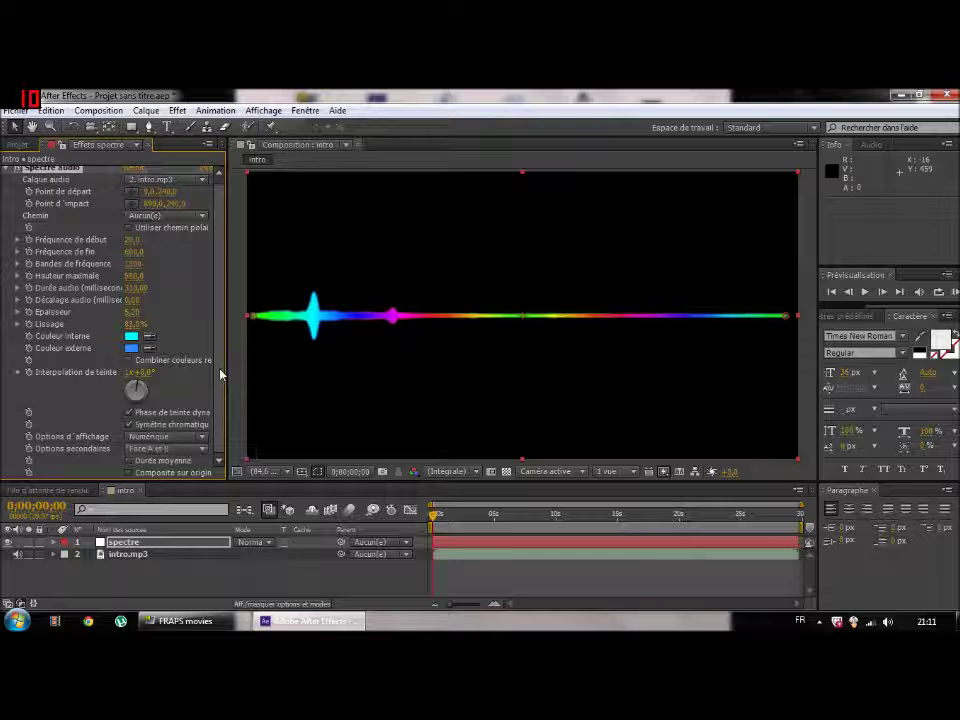
Step: Reduce the spectrum's frequency bands to 120
{"action": "scroll", "coordinate": [222, 293], "scroll_direction": "up", "scroll_amount": 1}
{"action": "left_click", "coordinate": [137, 268]}
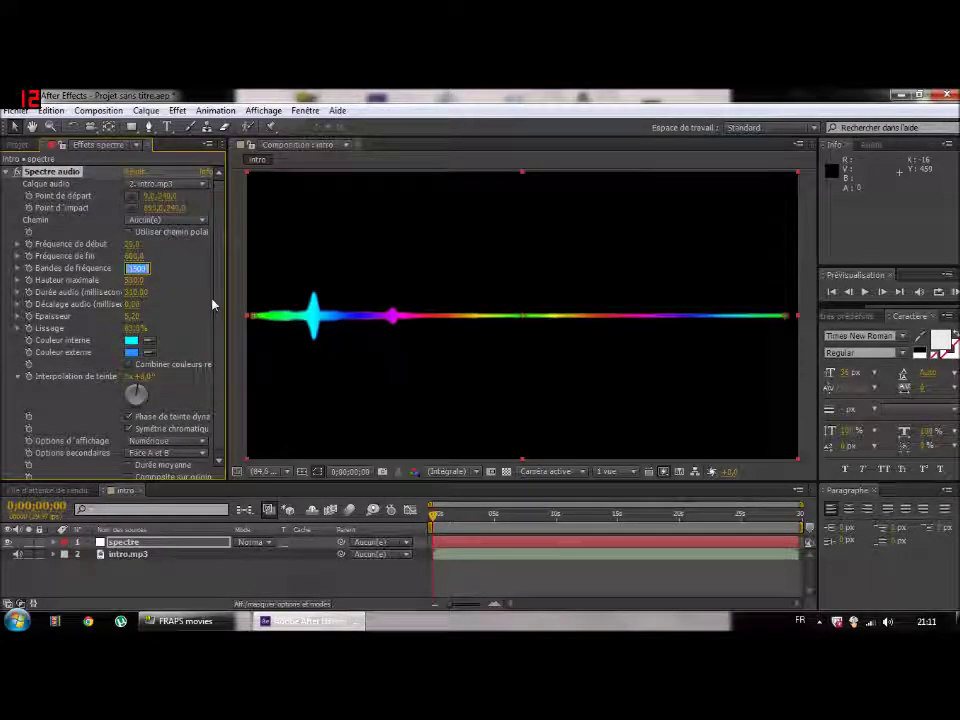
{"action": "type", "text": "100"}
{"action": "key", "text": "Return"}
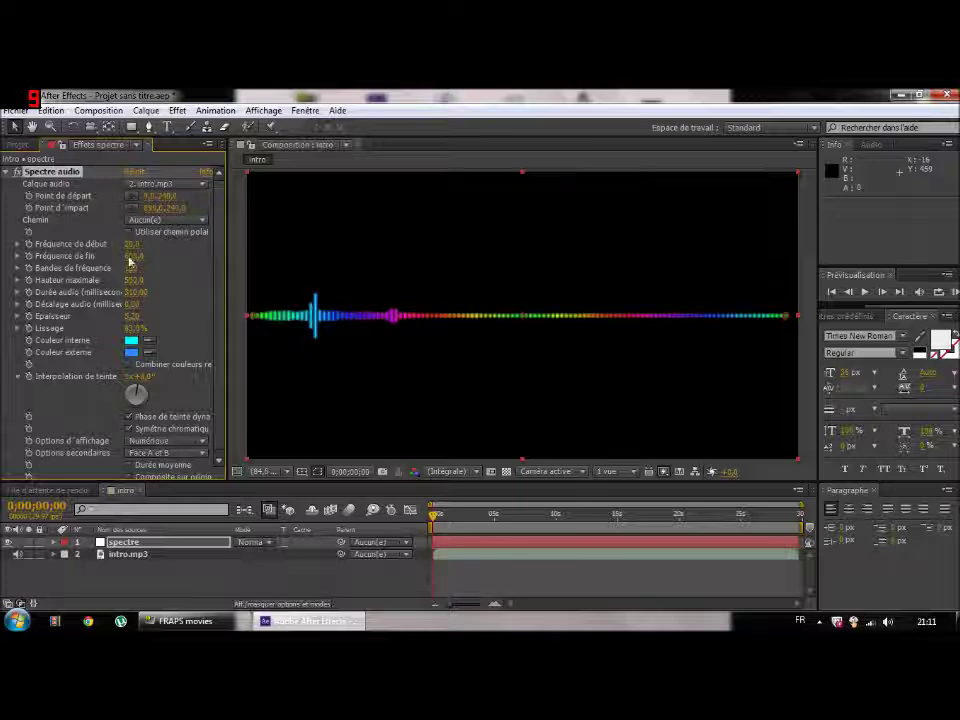
{"action": "scroll", "coordinate": [199, 315], "scroll_direction": "down", "scroll_amount": 1}
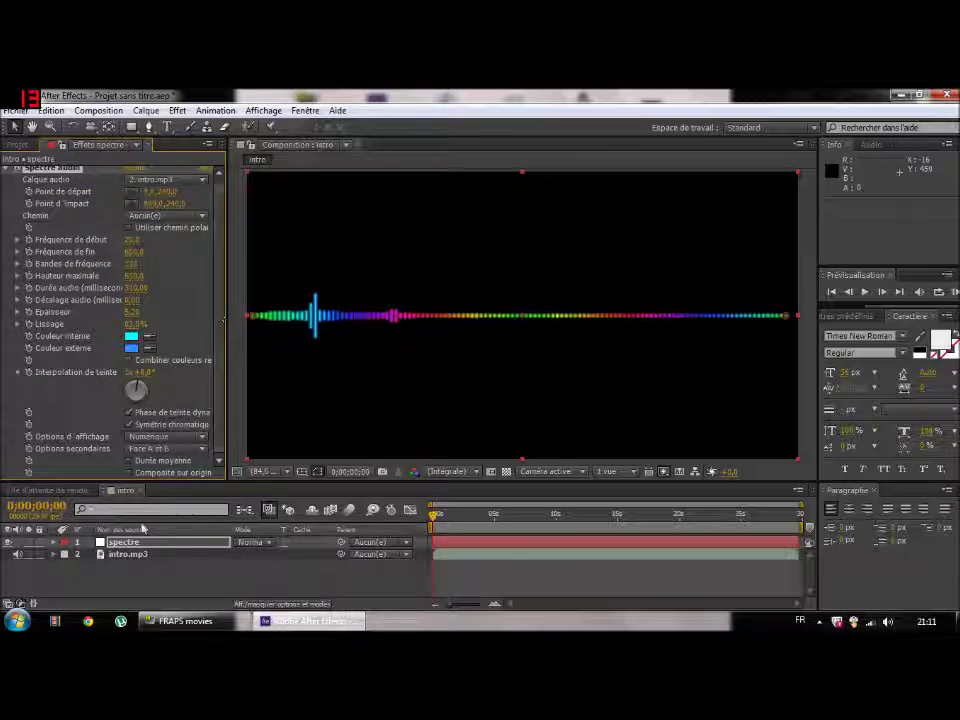
{"action": "scroll", "coordinate": [223, 242], "scroll_direction": "up", "scroll_amount": 1}
{"action": "scroll", "coordinate": [223, 222], "scroll_direction": "up", "scroll_amount": 1}
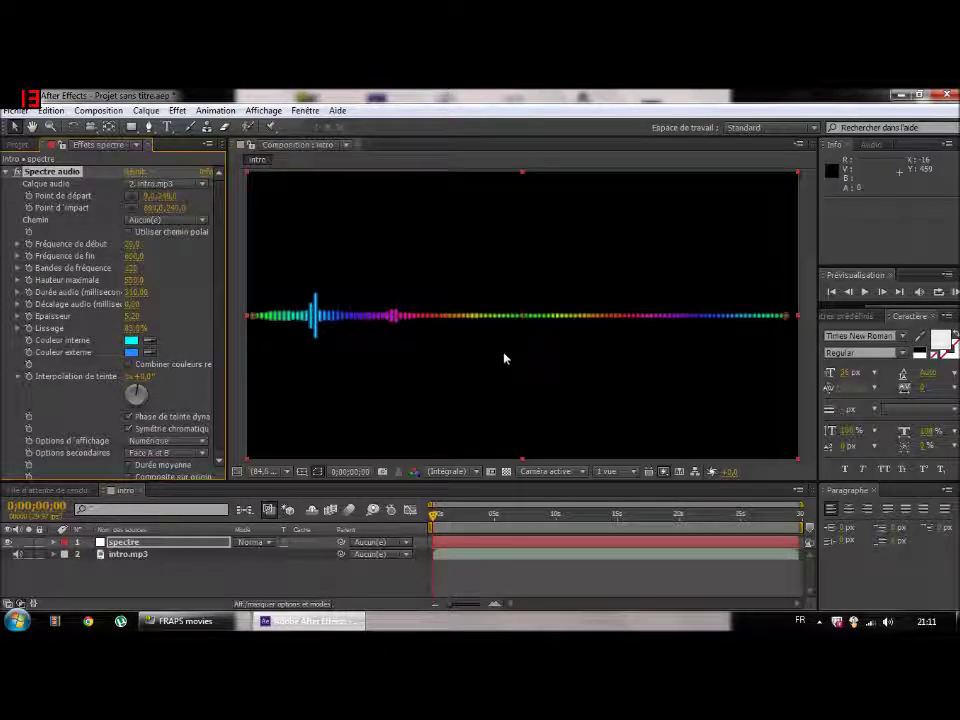
{"action": "scroll", "coordinate": [194, 310], "scroll_direction": "up", "scroll_amount": 1}
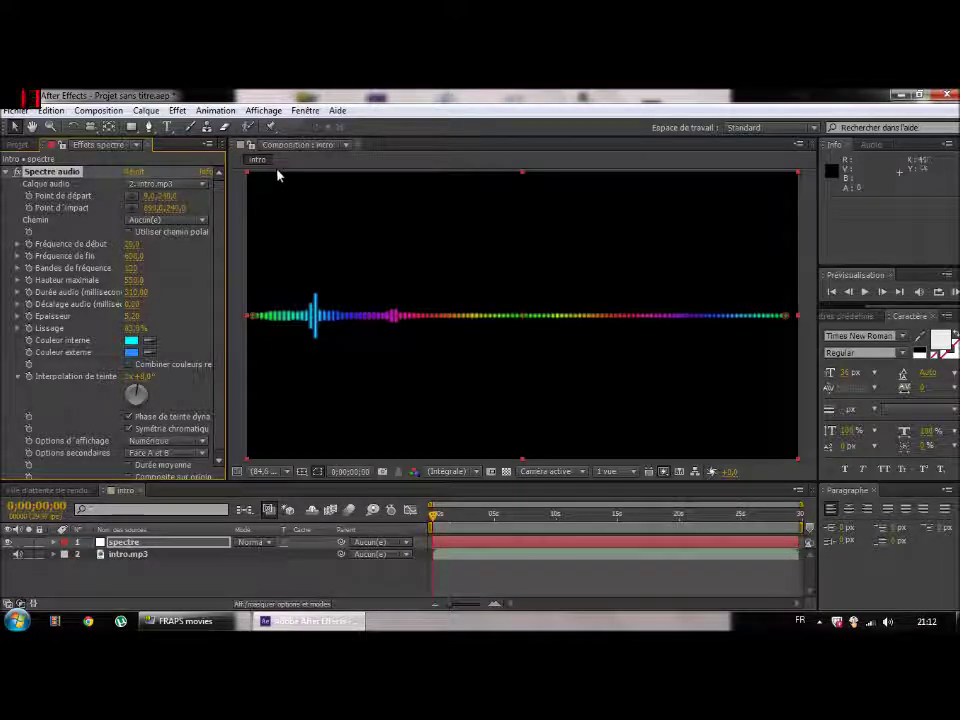
Step: Apply the Lueur diffuse effect from the Esthétiques category to the spectre layer
{"action": "left_click", "coordinate": [177, 111]}
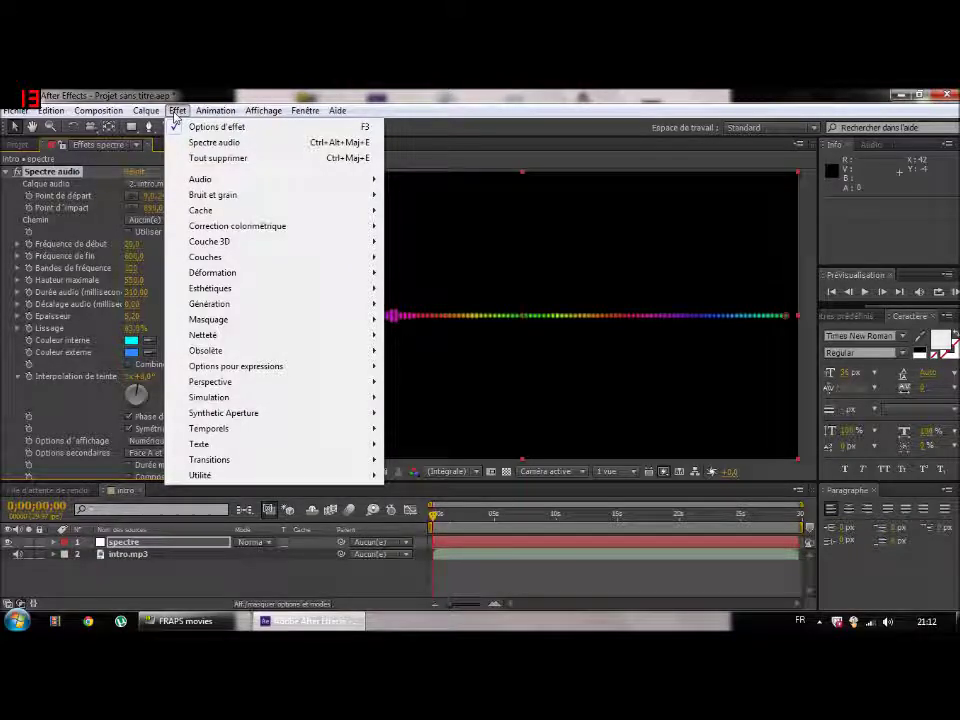
{"action": "mouse_move", "coordinate": [240, 291]}
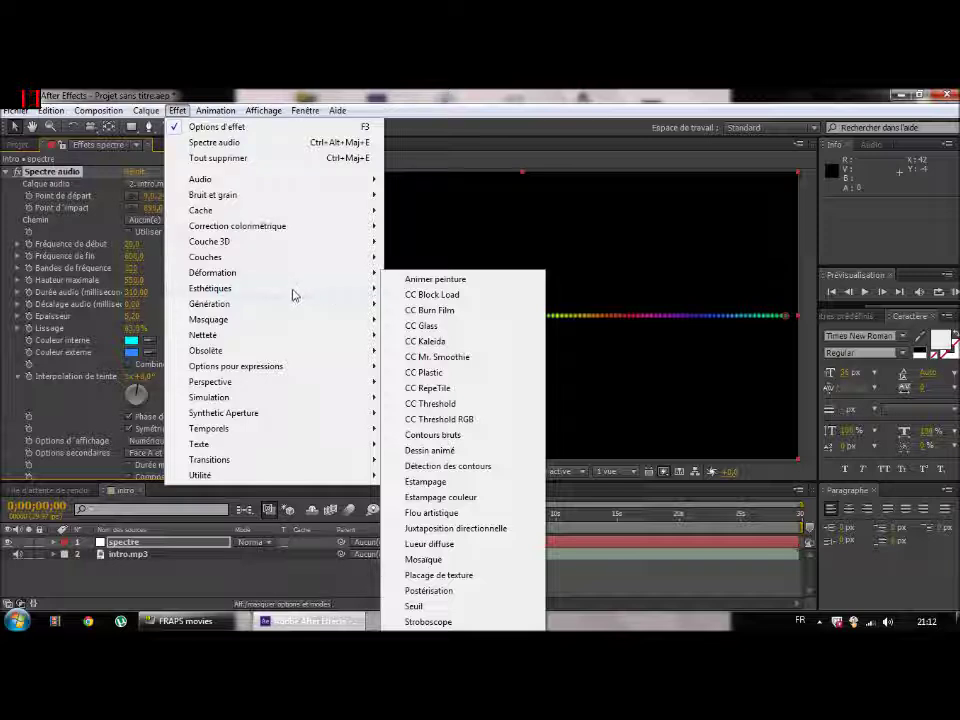
{"action": "left_click", "coordinate": [439, 544]}
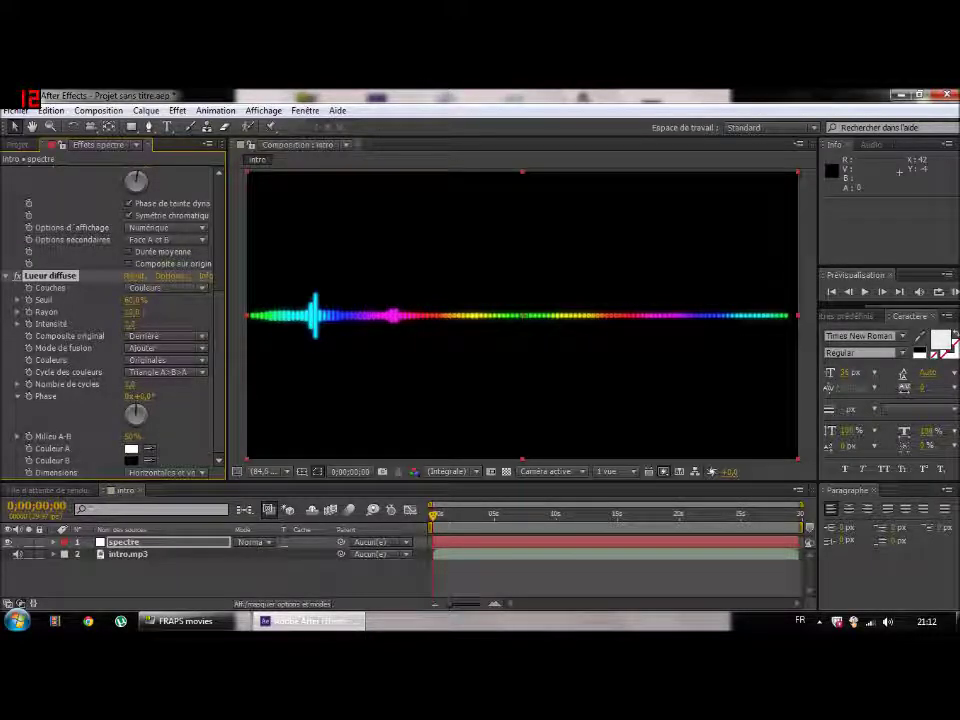
Step: Set the glow's threshold to 77.3%, radius to 82, intensity to 2.0 and dimensions to Verticales
{"action": "left_click_drag", "start_coordinate": [135, 299], "coordinate": [143, 320]}
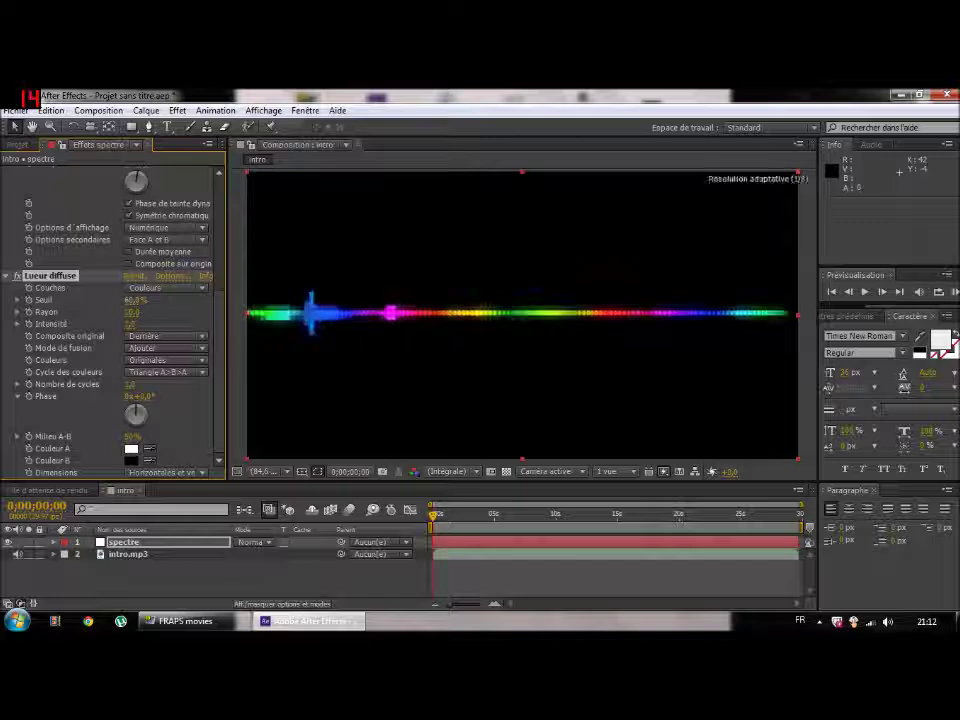
{"action": "mouse_move", "coordinate": [135, 299]}
{"action": "left_mouse_down"}
{"action": "mouse_move", "coordinate": [150, 299]}
{"action": "mouse_move", "coordinate": [150, 312]}
{"action": "left_mouse_up"}
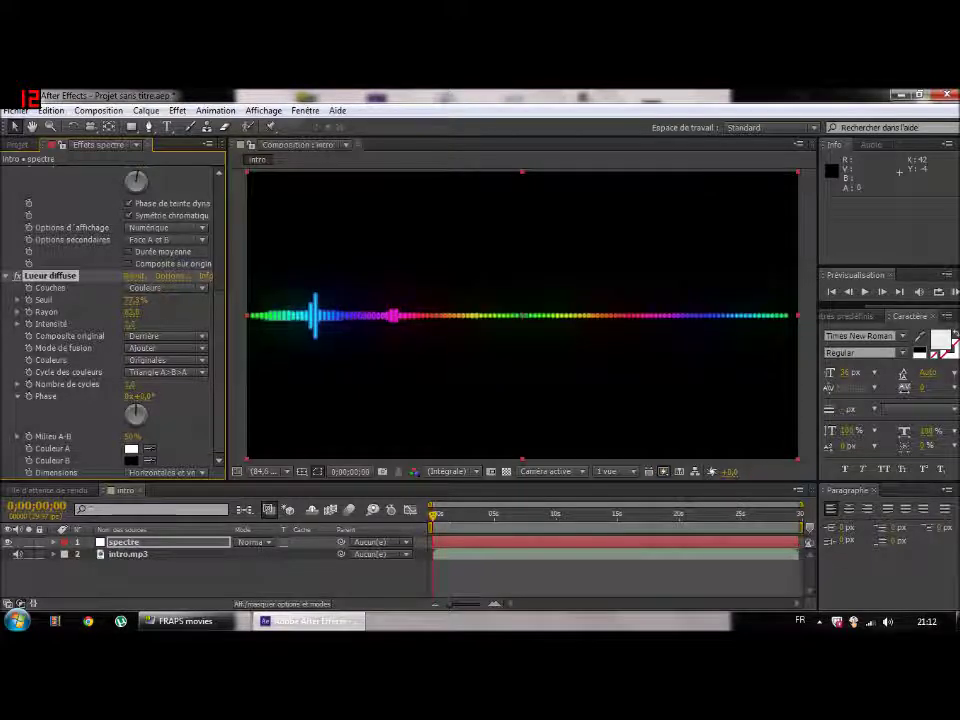
{"action": "left_click_drag", "start_coordinate": [130, 324], "coordinate": [134, 324]}
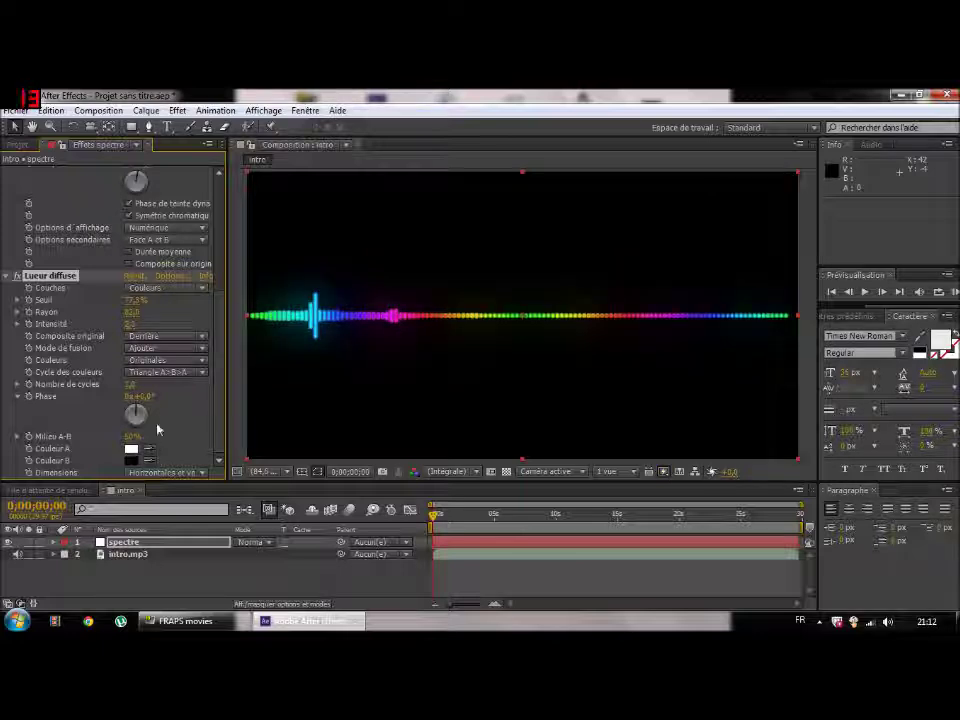
{"action": "left_click", "coordinate": [201, 473]}
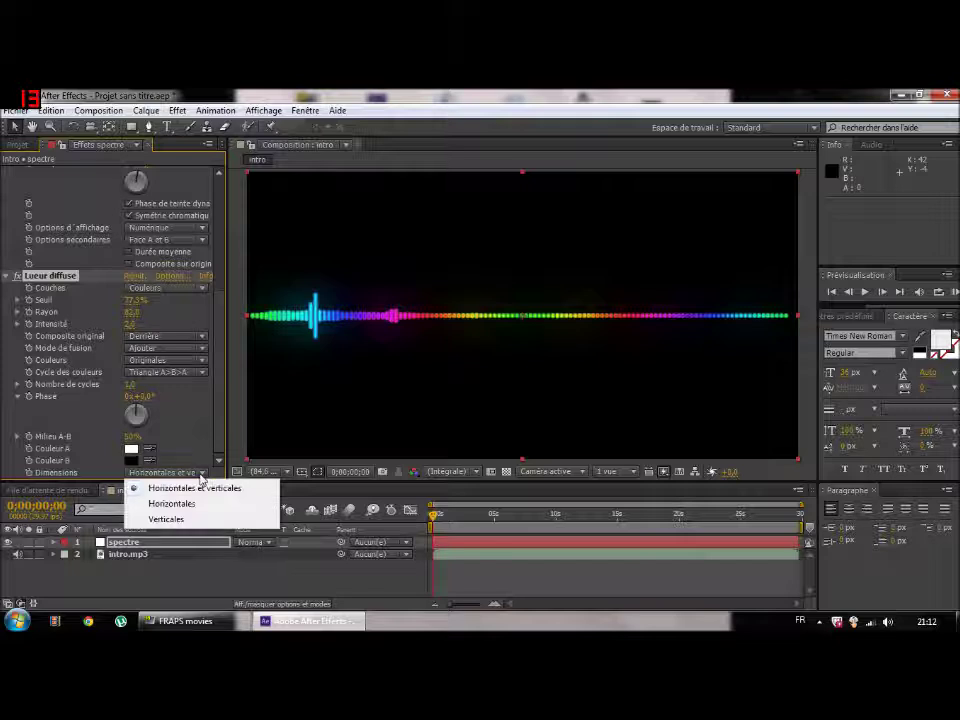
{"action": "left_click", "coordinate": [182, 526]}
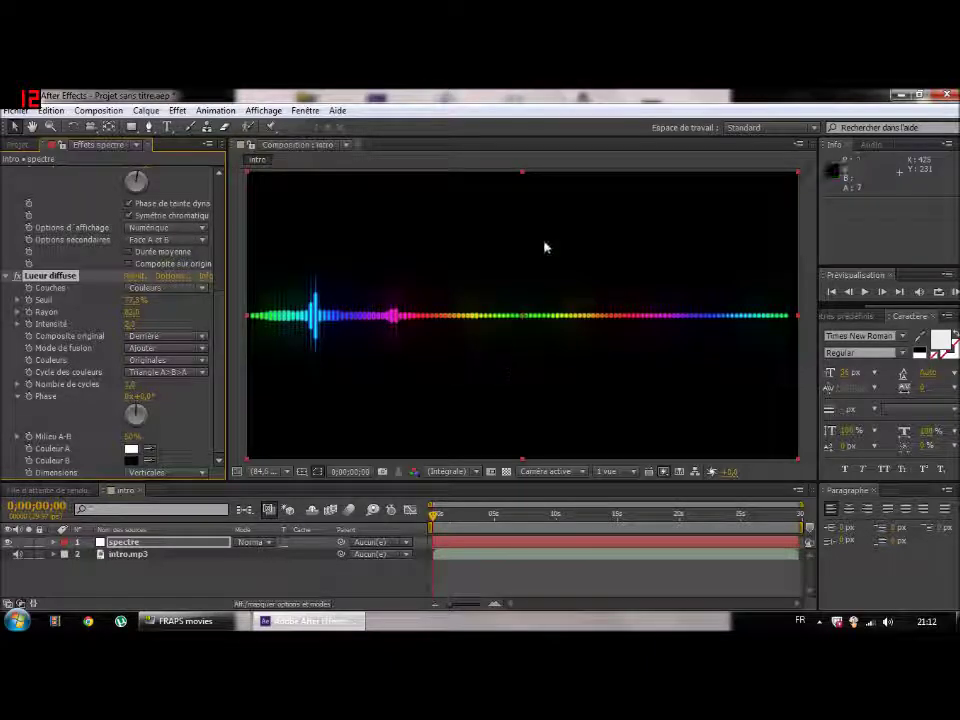
Step: Try 1500 frequency bands on the audio spectrum with the glow applied
{"action": "left_click_drag", "start_coordinate": [220, 338], "coordinate": [229, 259]}
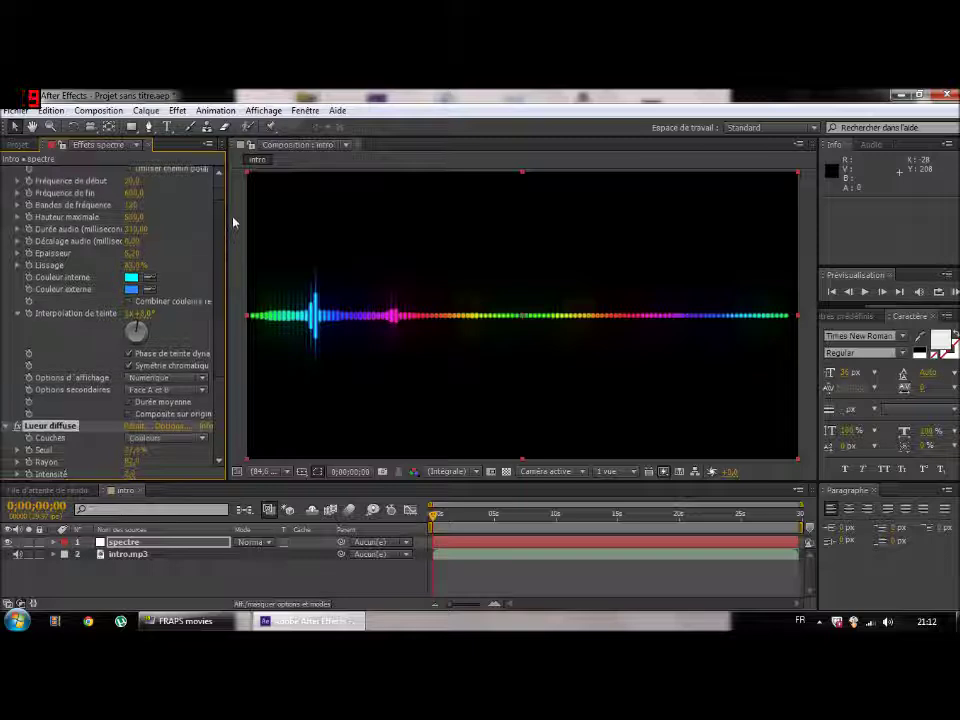
{"action": "scroll", "coordinate": [233, 227], "scroll_direction": "up", "scroll_amount": 3}
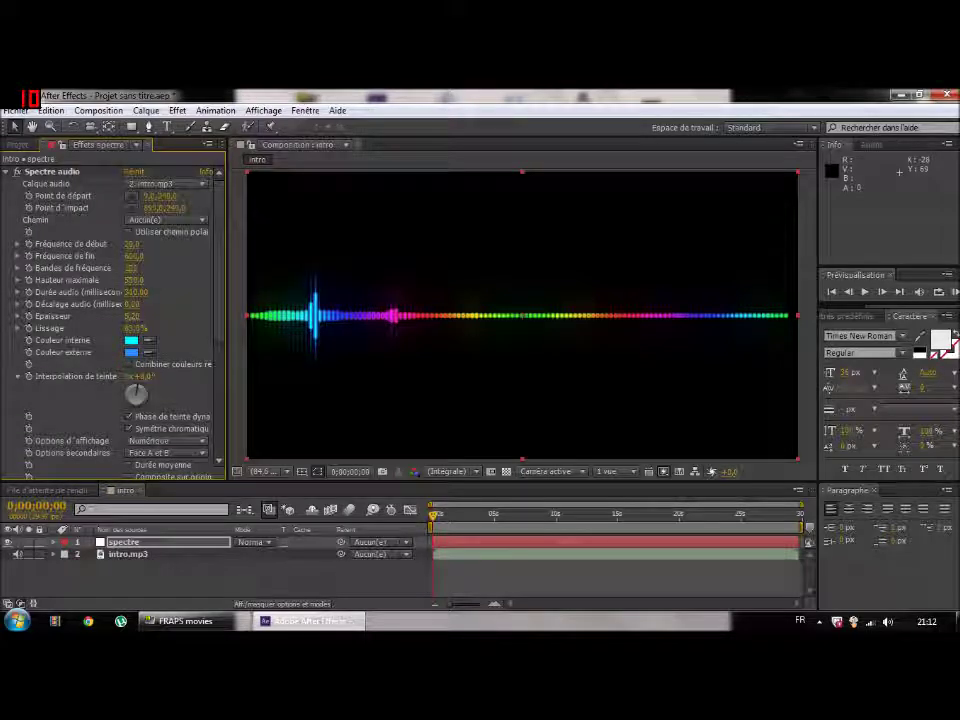
{"action": "left_click", "coordinate": [133, 268]}
{"action": "type", "text": "64"}
{"action": "key", "text": "Return"}
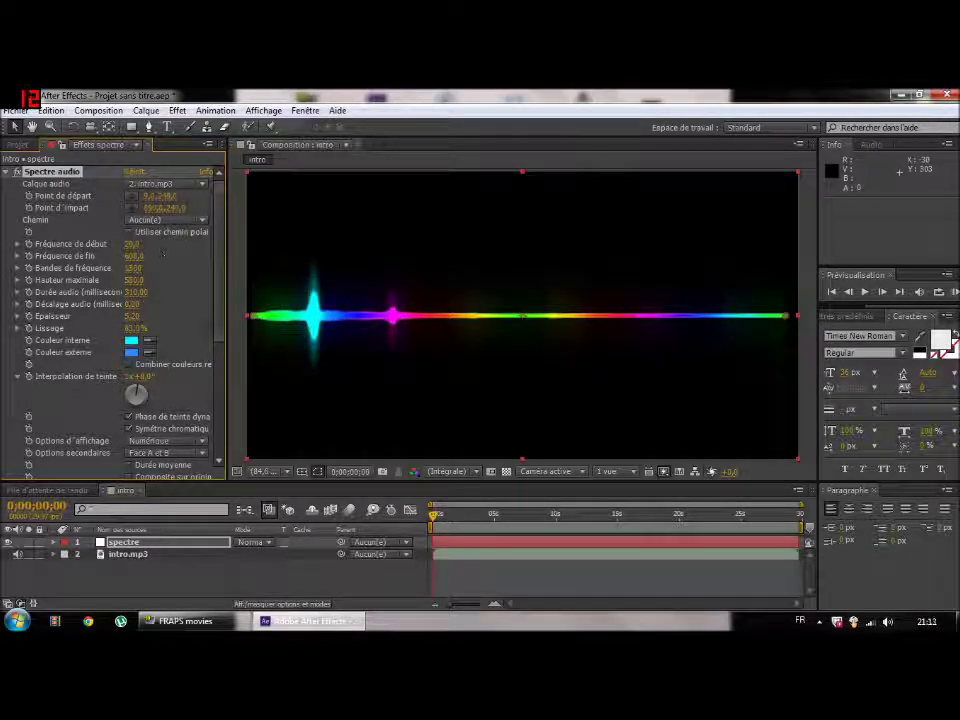
Step: Set the audio spectrum's frequency bands to 90
{"action": "left_click", "coordinate": [136, 268]}
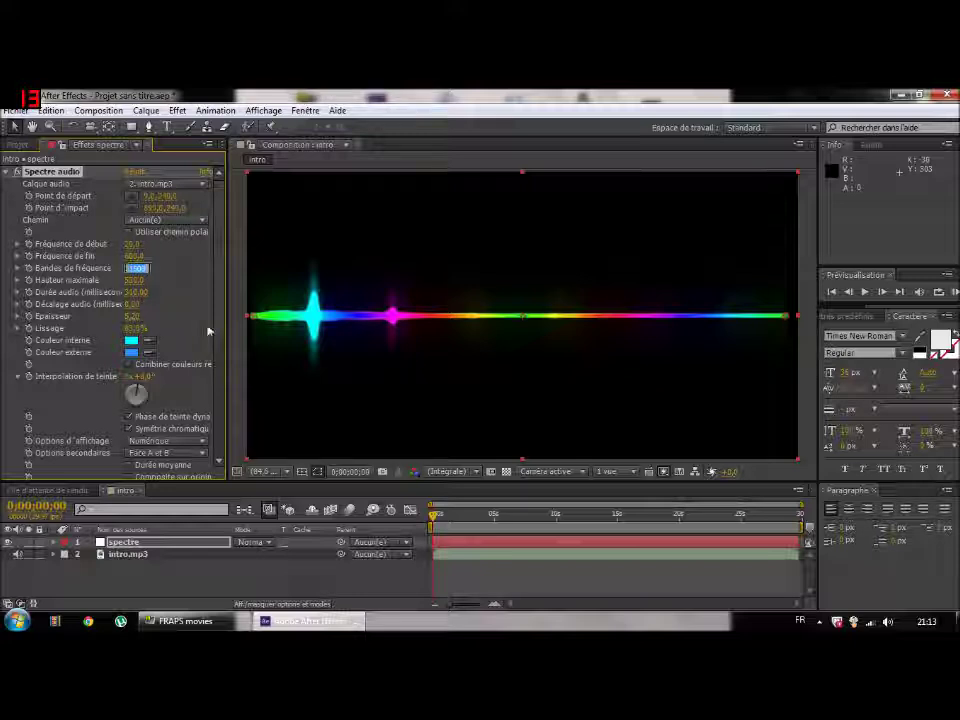
{"action": "type", "text": "1000"}
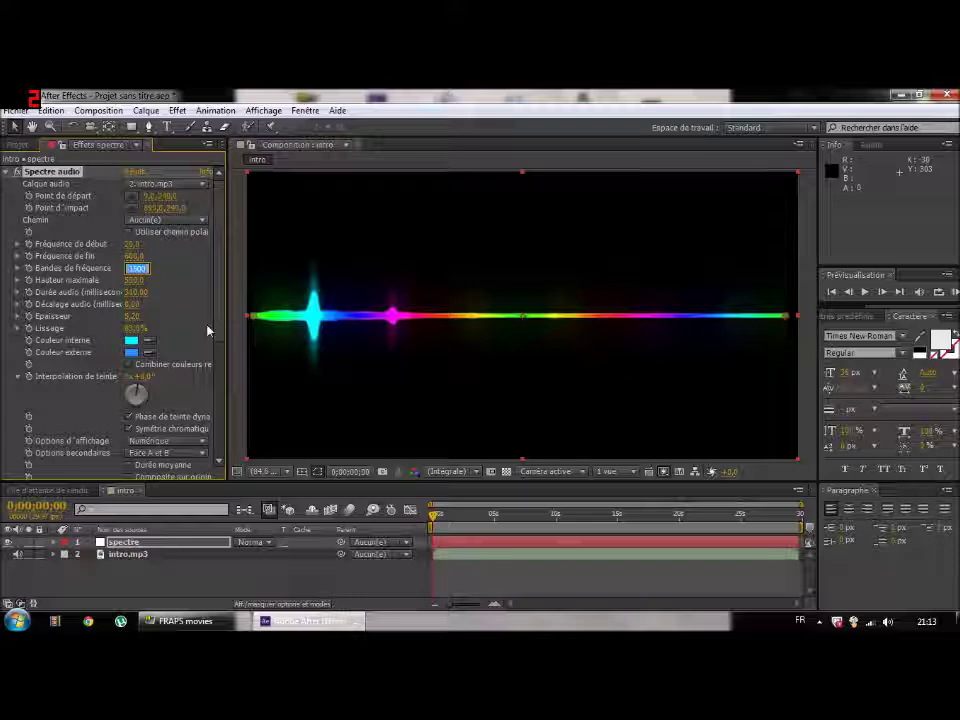
{"action": "key", "text": "Return"}
{"action": "type", "text": "90"}
{"action": "key", "text": "Return"}
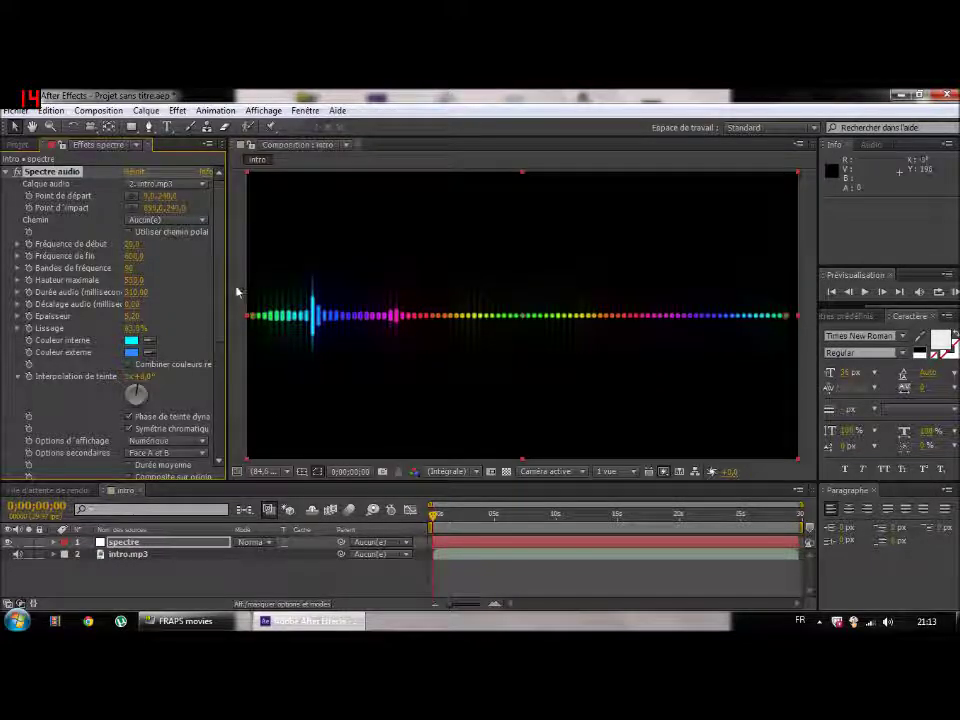
{"action": "left_click_drag", "start_coordinate": [219, 300], "coordinate": [228, 448]}
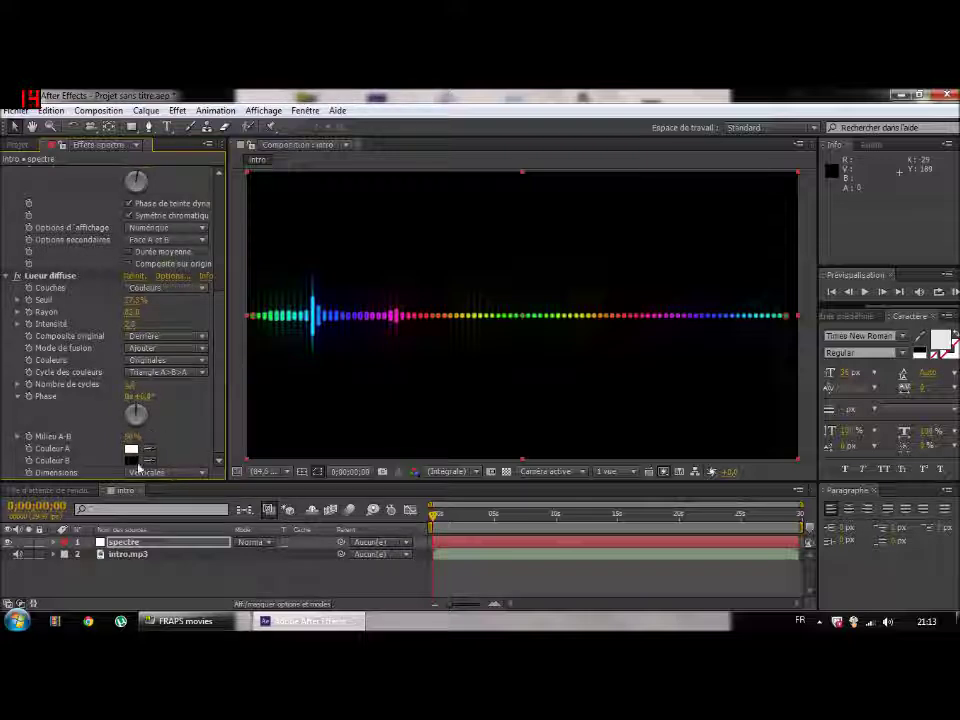
{"action": "left_click_drag", "start_coordinate": [222, 418], "coordinate": [226, 302]}
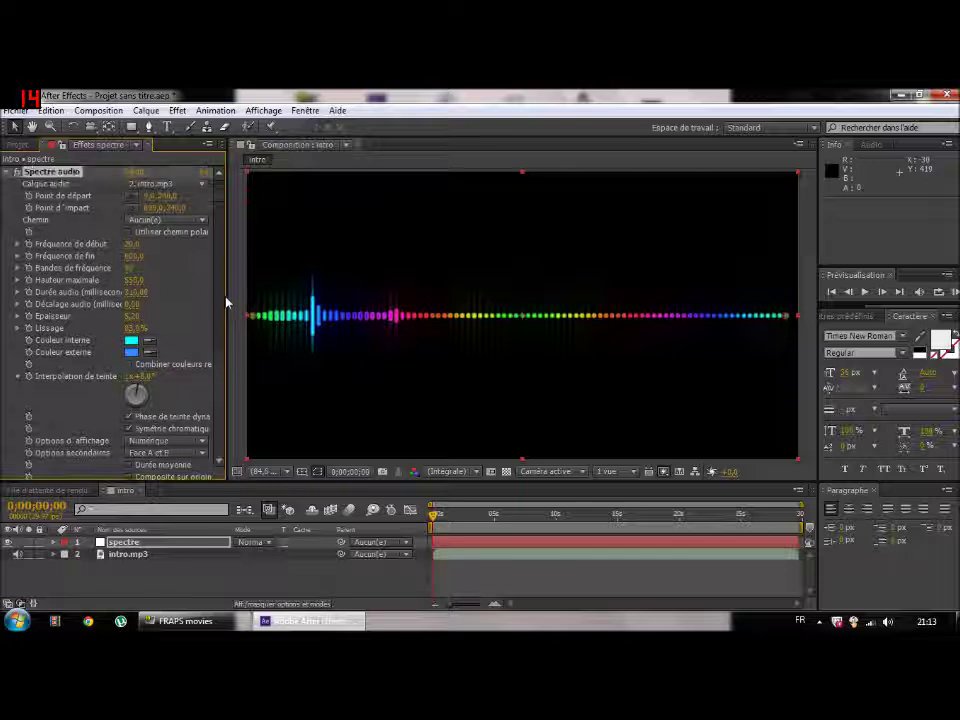